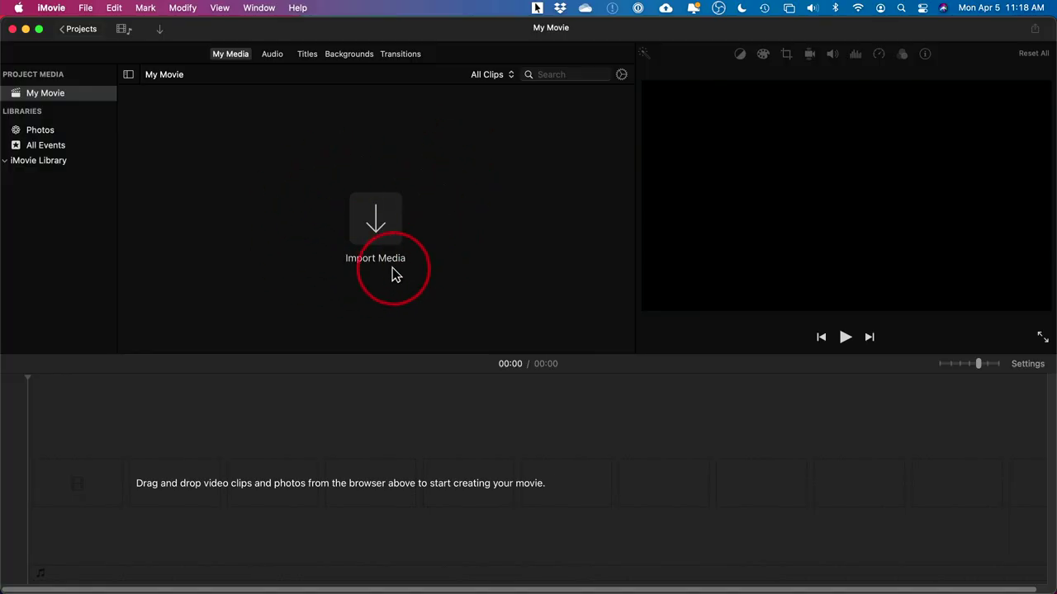
Import video.mp4 from Downloads into My Movie's media.
{"action": "left_click", "coordinate": [374, 226]}
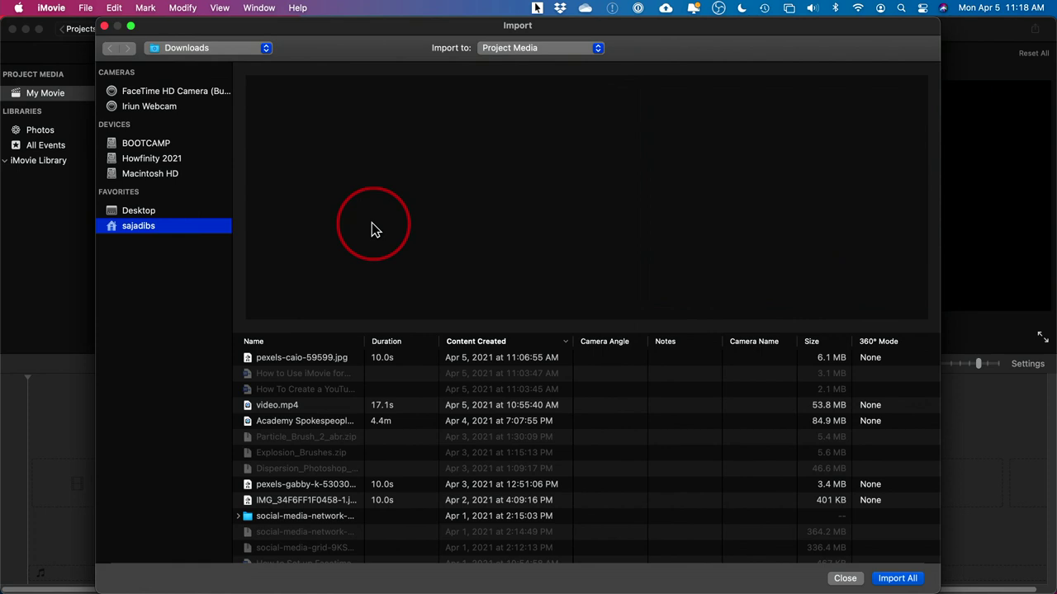
{"action": "left_click", "coordinate": [294, 405]}
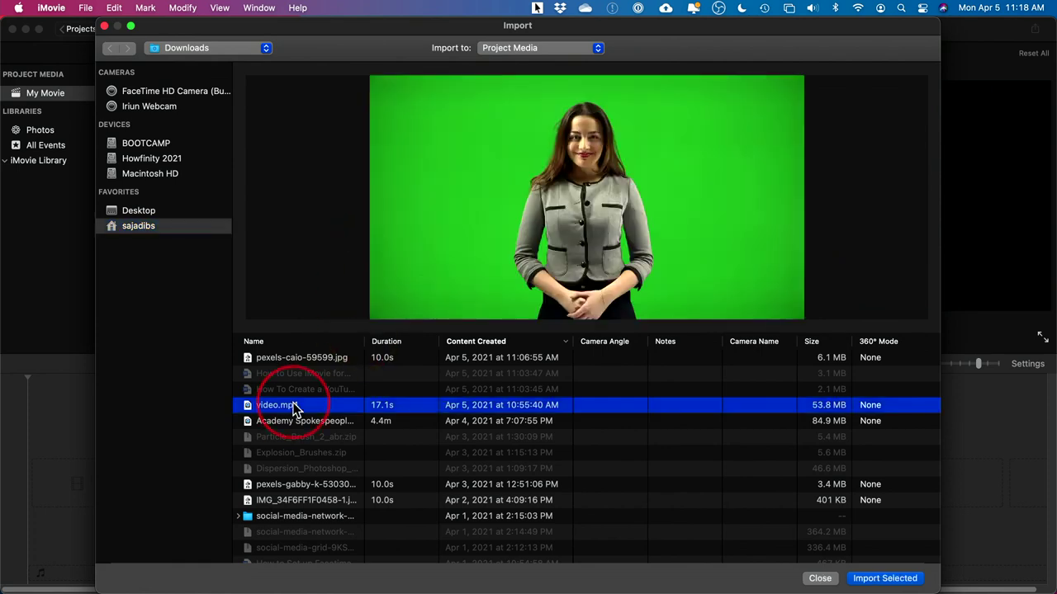
{"action": "double_click", "coordinate": [294, 405]}
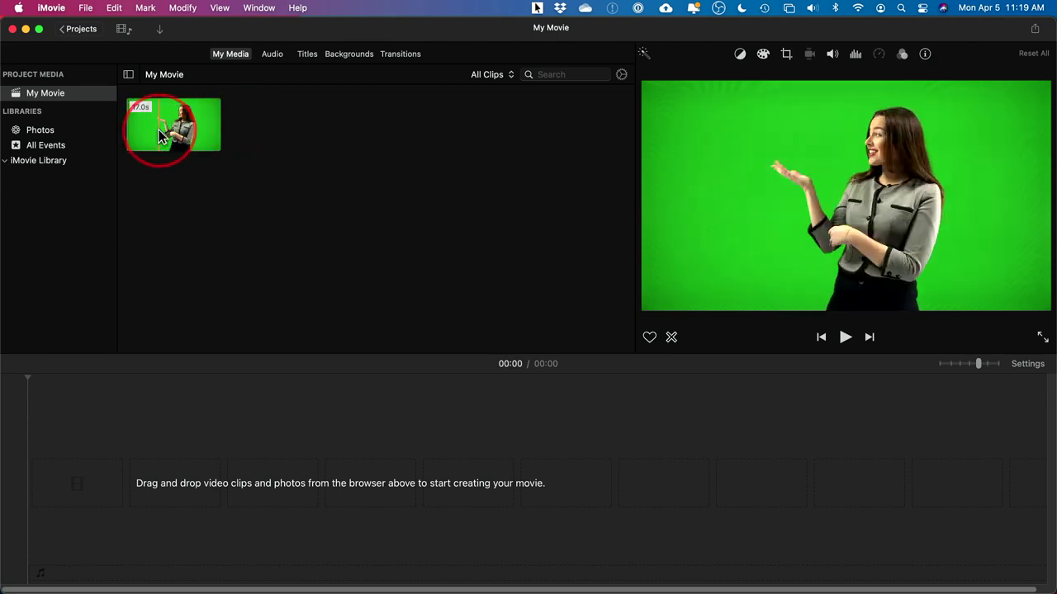
Put the presenter clip on the timeline, trim its start to 14.2 seconds and move it to the beginning.
{"action": "left_click_drag", "start_coordinate": [161, 137], "coordinate": [158, 434]}
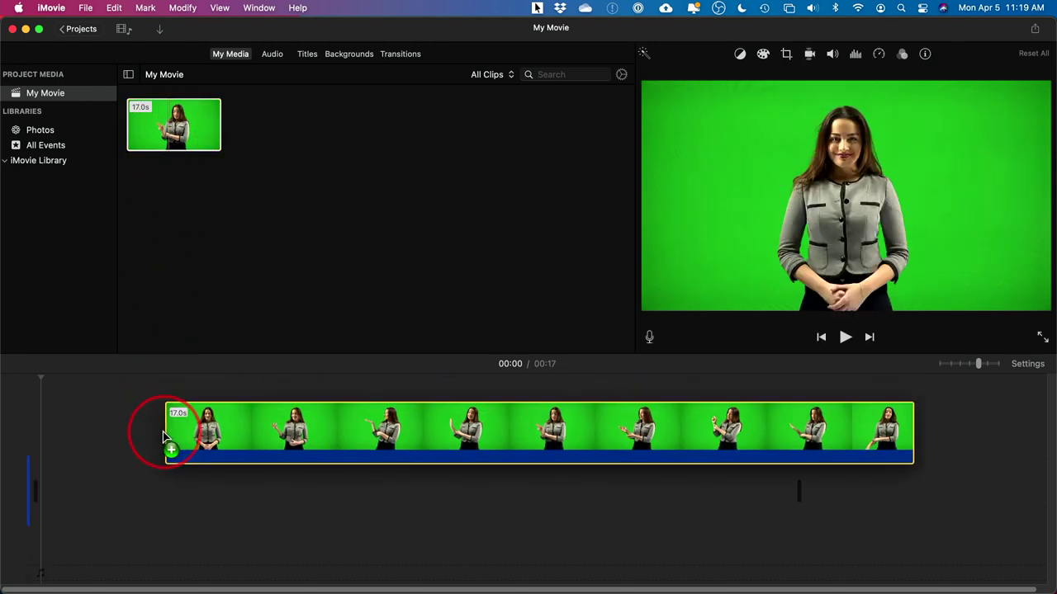
{"action": "left_click_drag", "start_coordinate": [87, 487], "coordinate": [55, 483]}
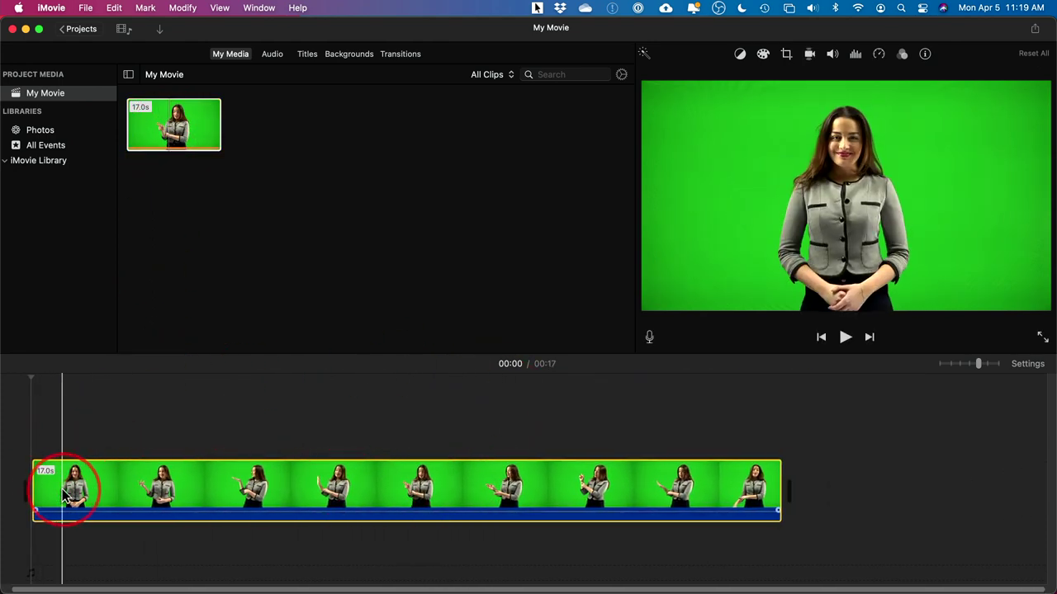
{"action": "left_click_drag", "start_coordinate": [26, 486], "coordinate": [159, 493]}
{"action": "left_click_drag", "start_coordinate": [236, 479], "coordinate": [104, 478]}
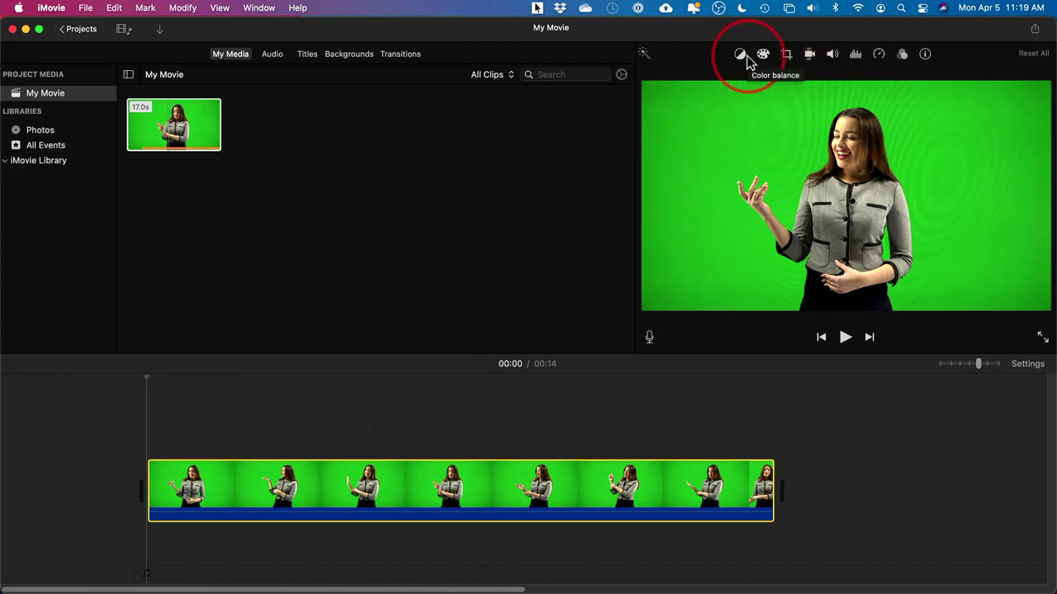
{"action": "left_click", "coordinate": [280, 467]}
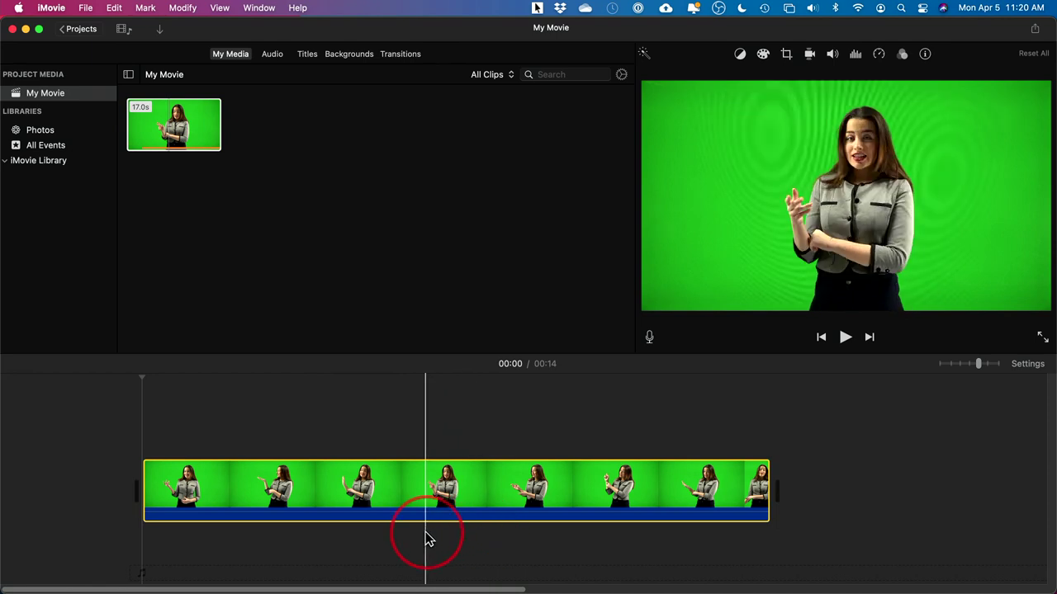
Add the Organic background above the presenter clip and stretch it to 14.2 seconds.
{"action": "left_click", "coordinate": [347, 55]}
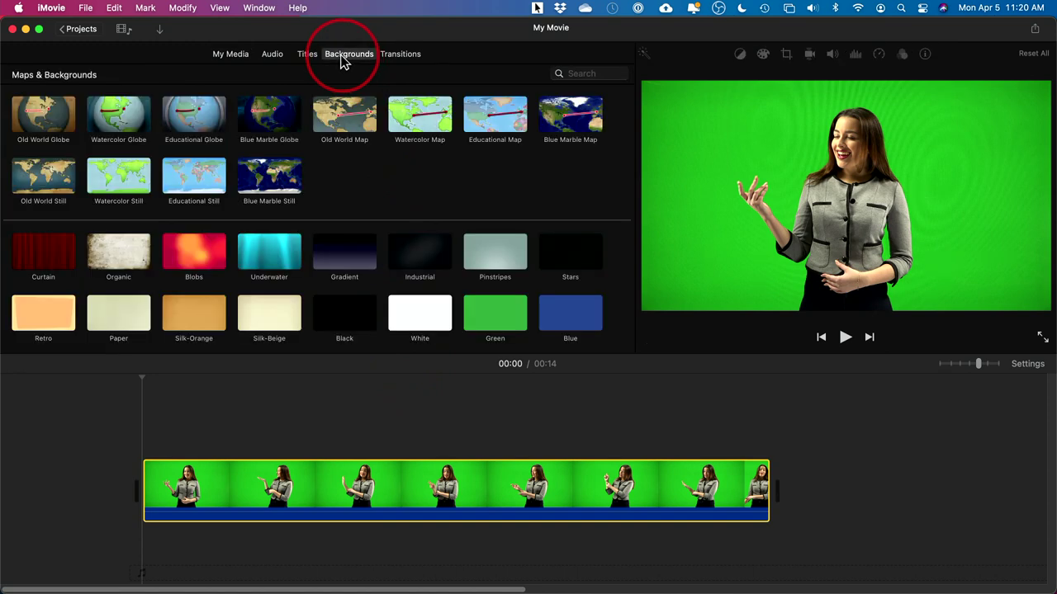
{"action": "scroll", "coordinate": [371, 201], "scroll_direction": "down", "scroll_amount": 3}
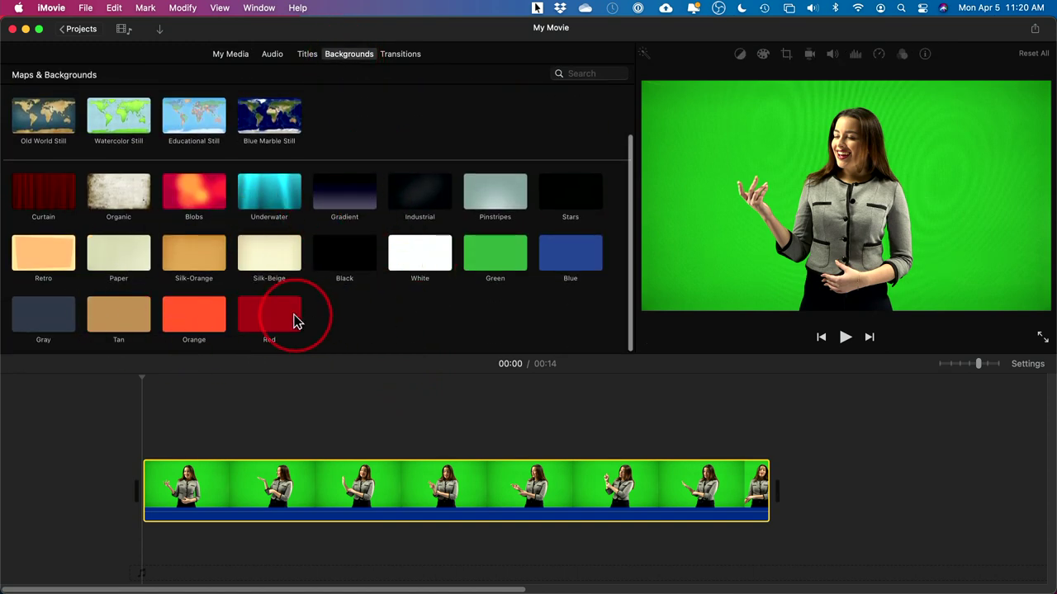
{"action": "scroll", "coordinate": [290, 314], "scroll_direction": "up", "scroll_amount": 3}
{"action": "scroll", "coordinate": [387, 194], "scroll_direction": "down", "scroll_amount": 3}
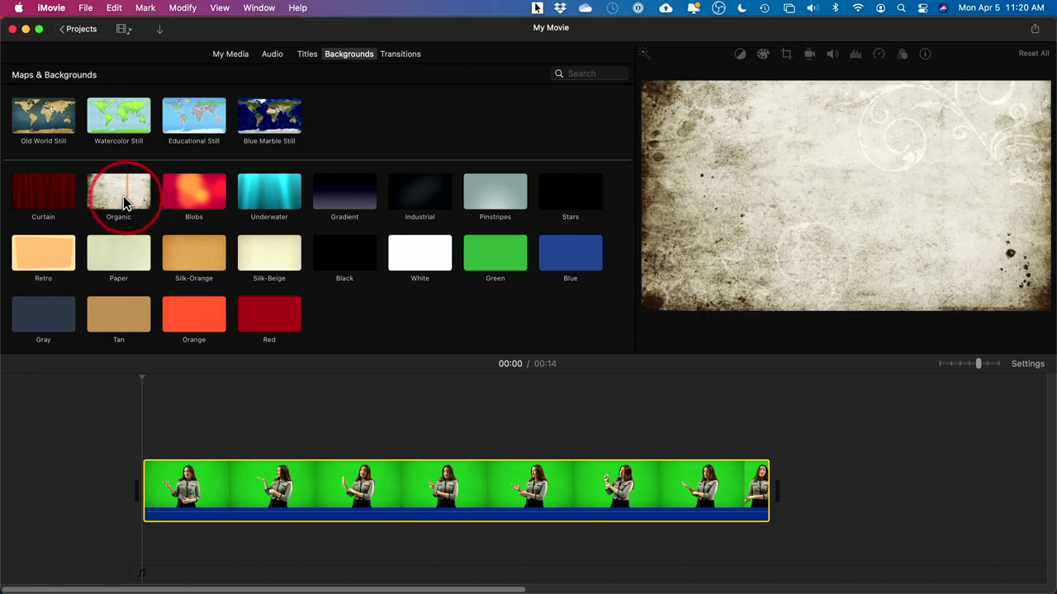
{"action": "left_click_drag", "start_coordinate": [121, 202], "coordinate": [140, 442]}
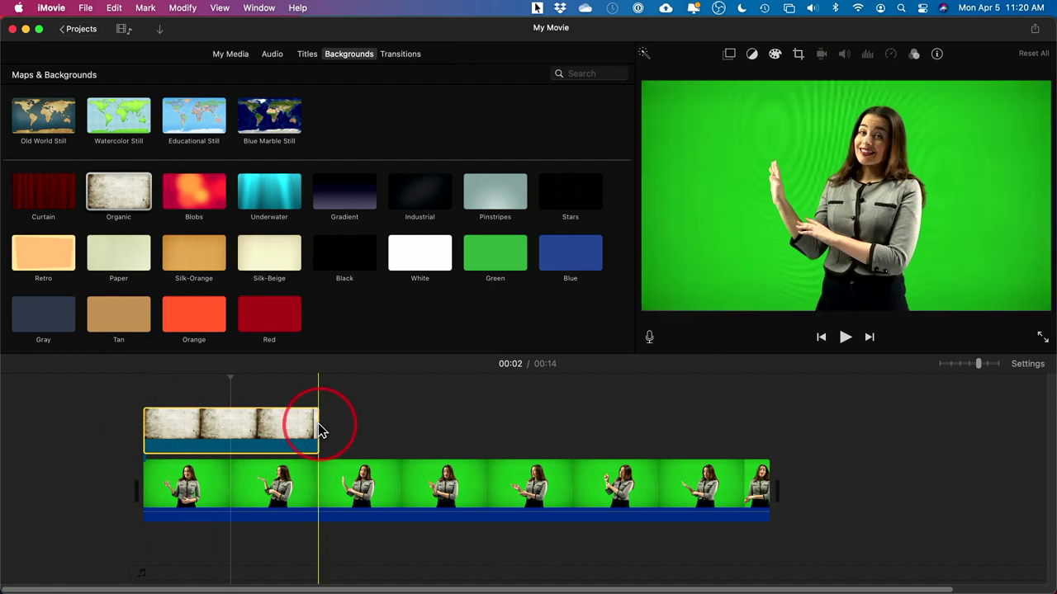
{"action": "left_click_drag", "start_coordinate": [322, 430], "coordinate": [767, 430]}
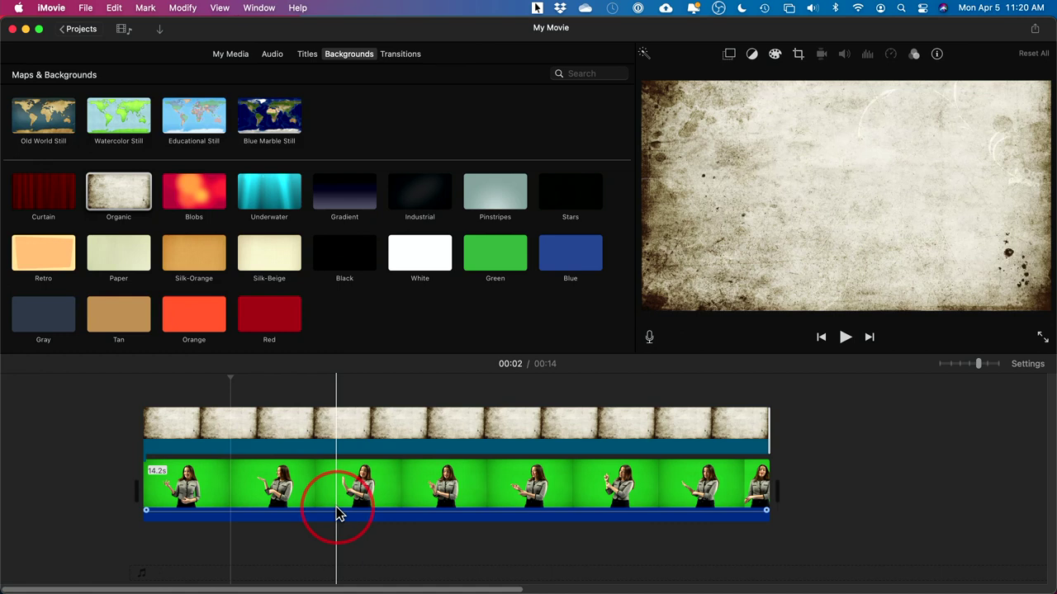
Move the Organic background into the main track and layer the presenter clip above it.
{"action": "left_click", "coordinate": [212, 430]}
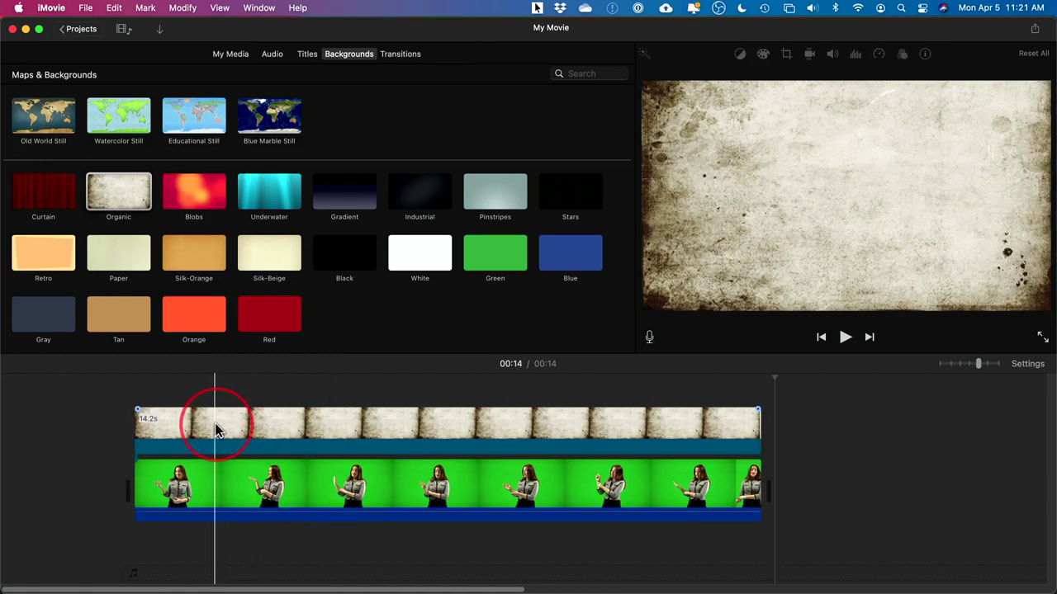
{"action": "left_click", "coordinate": [216, 430]}
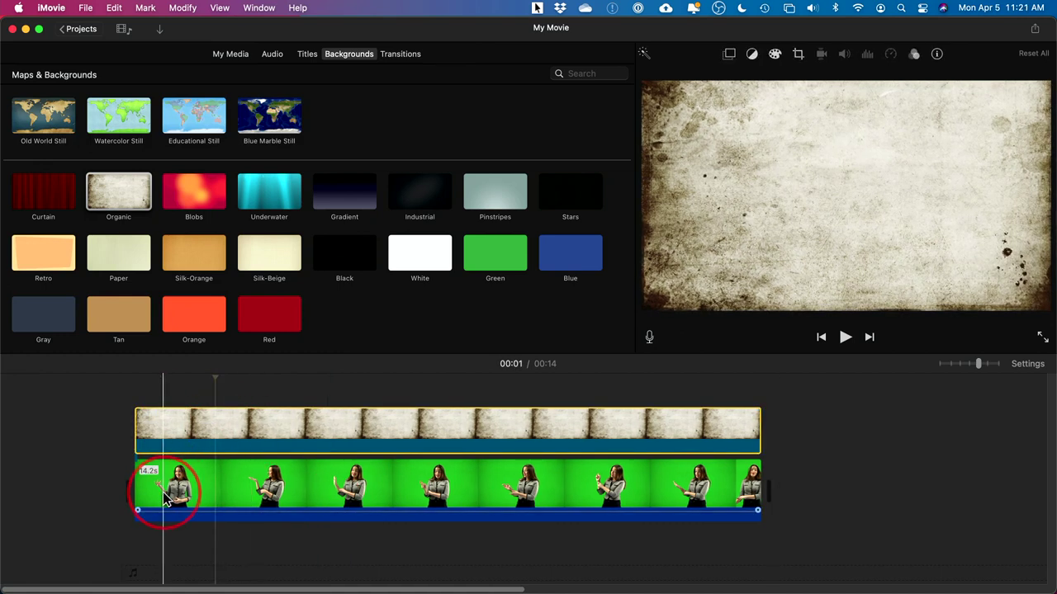
{"action": "left_click_drag", "start_coordinate": [171, 424], "coordinate": [155, 493]}
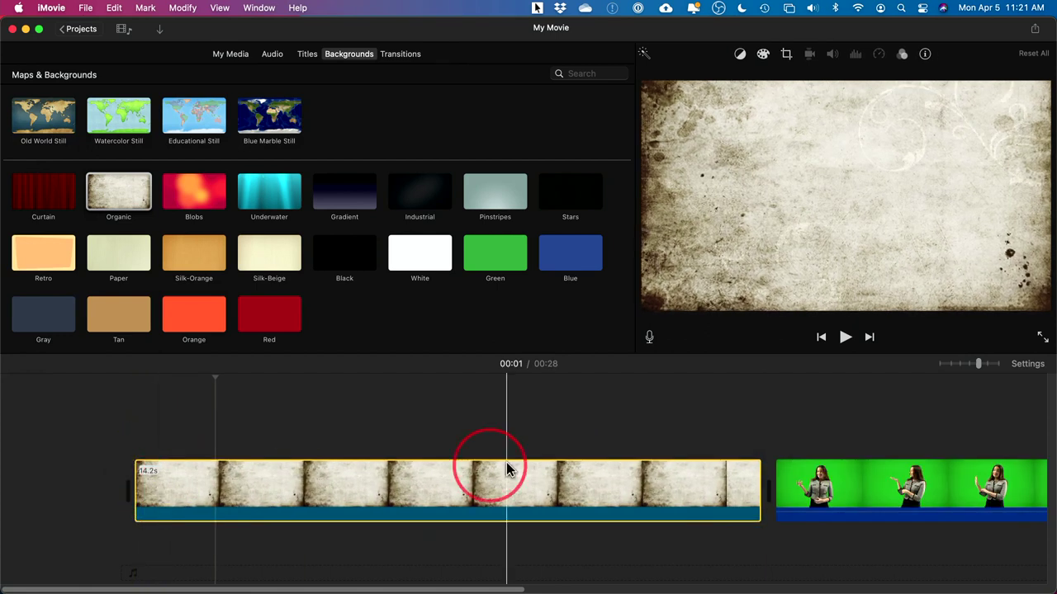
{"action": "left_click_drag", "start_coordinate": [864, 471], "coordinate": [212, 427]}
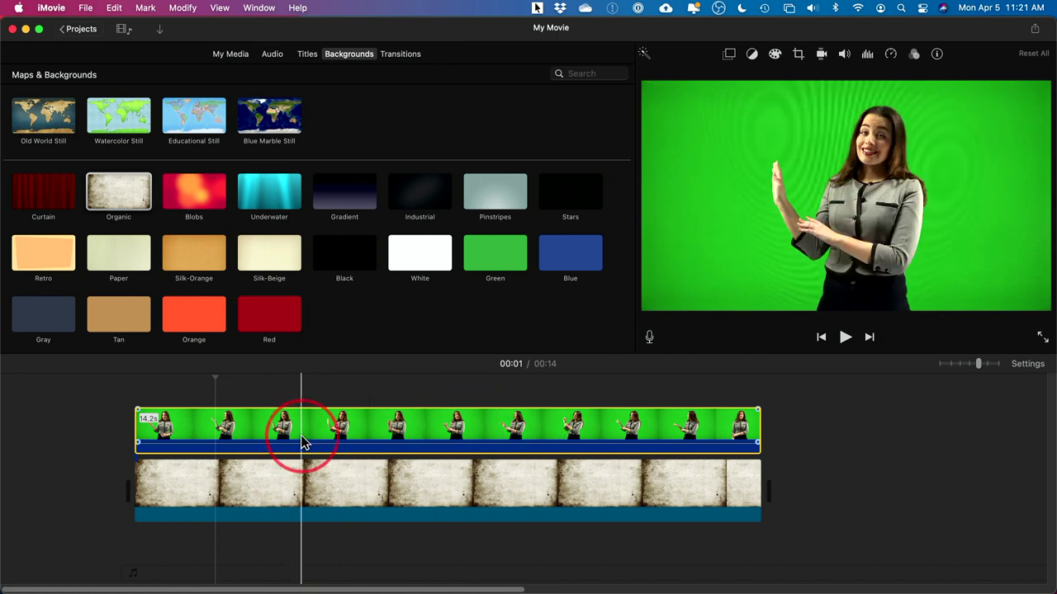
Set the presenter overlay mode to Green/Blue Screen to key out the green backdrop.
{"action": "left_click", "coordinate": [371, 434]}
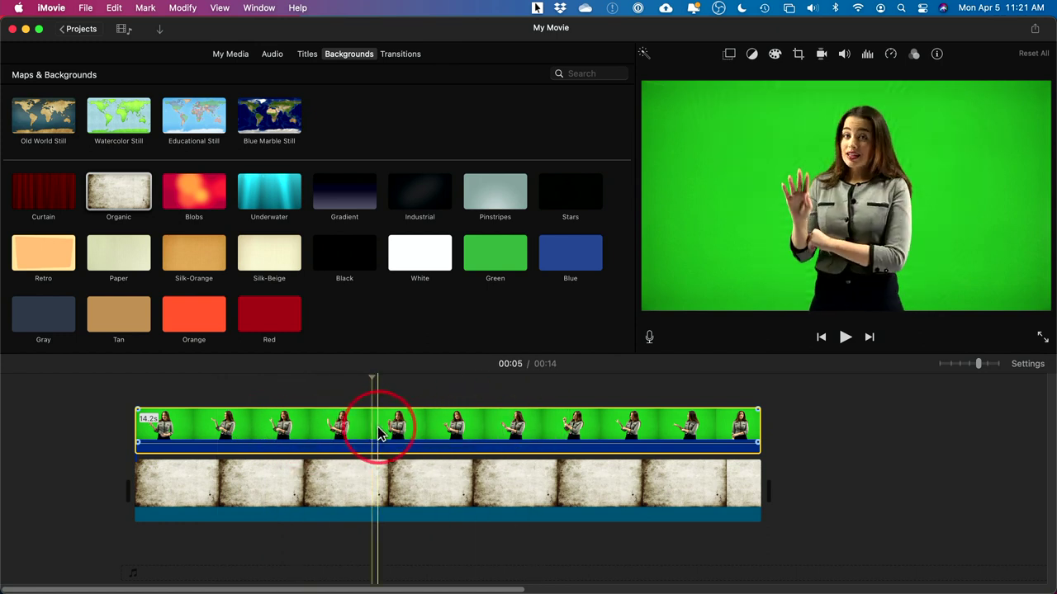
{"action": "left_click", "coordinate": [730, 55]}
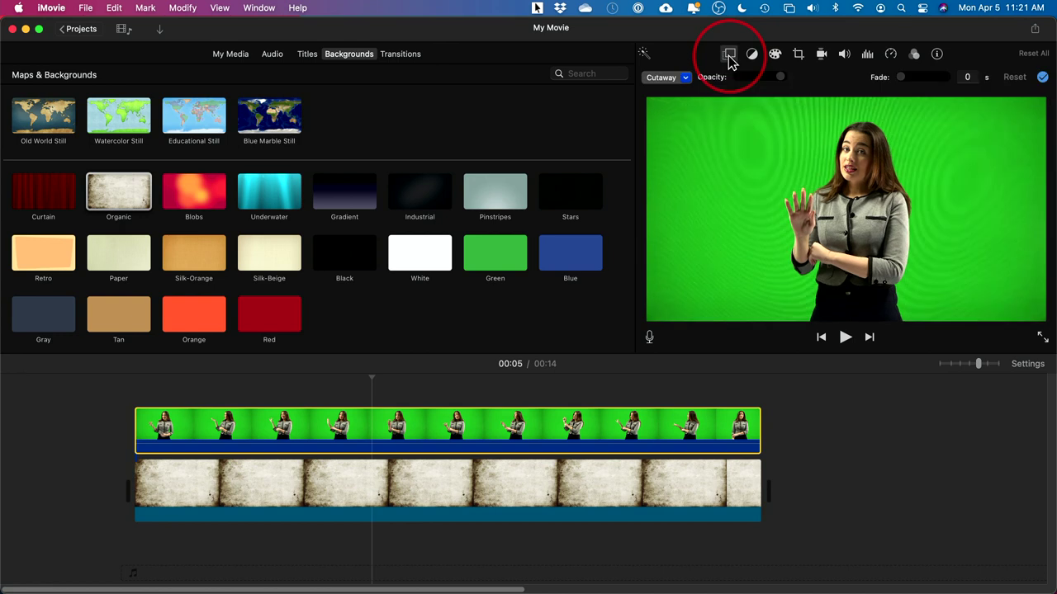
{"action": "left_click", "coordinate": [686, 79]}
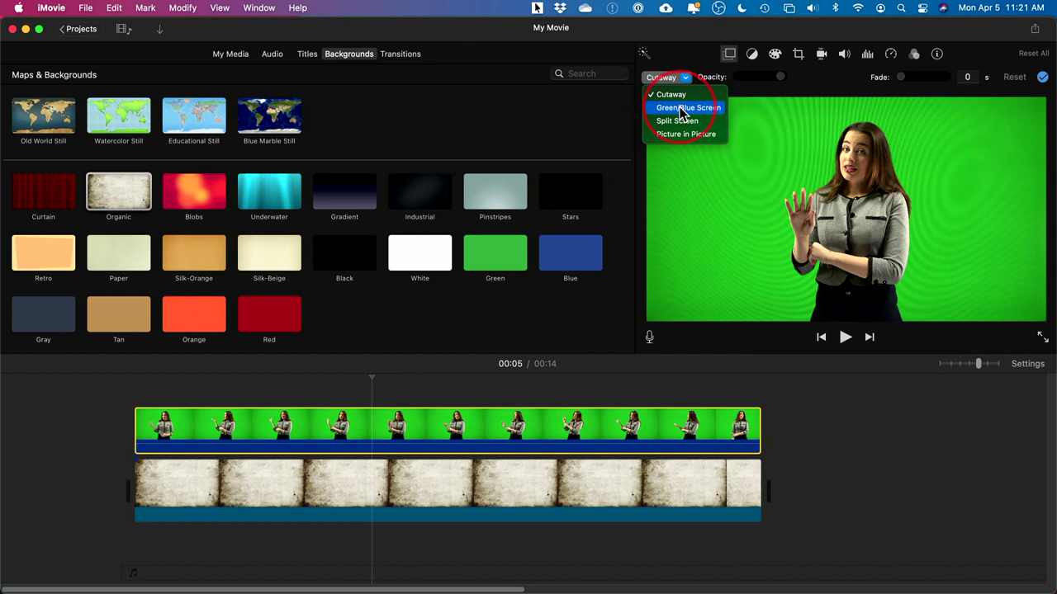
{"action": "left_click", "coordinate": [682, 111]}
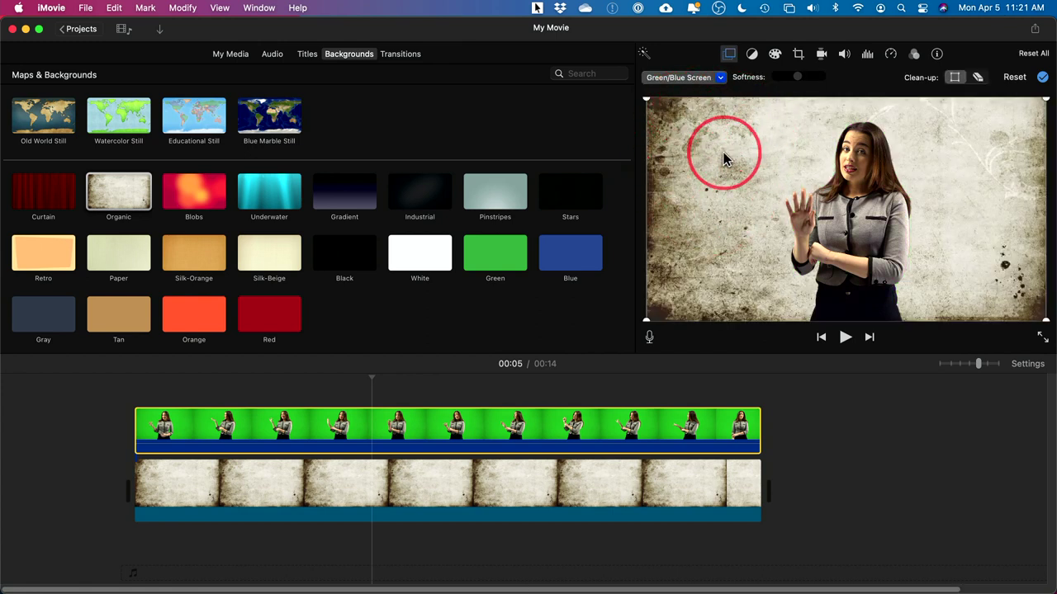
{"action": "scroll", "coordinate": [495, 330], "scroll_direction": "up", "scroll_amount": 2}
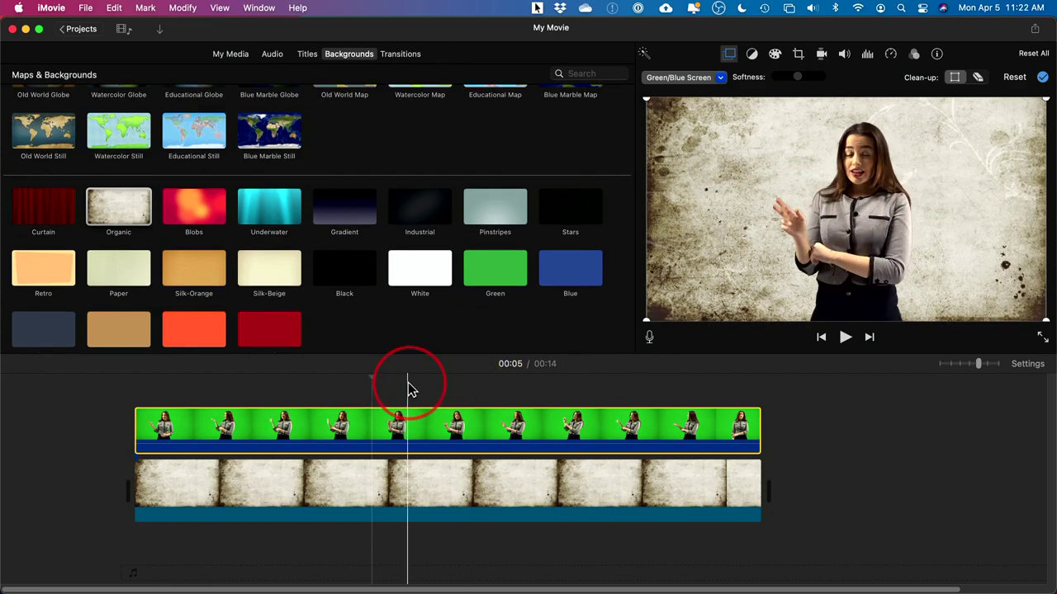
Fine-tune the green-screen key's Softness slider to slightly soften the edges.
{"action": "scroll", "coordinate": [410, 388], "scroll_direction": "right", "scroll_amount": 3}
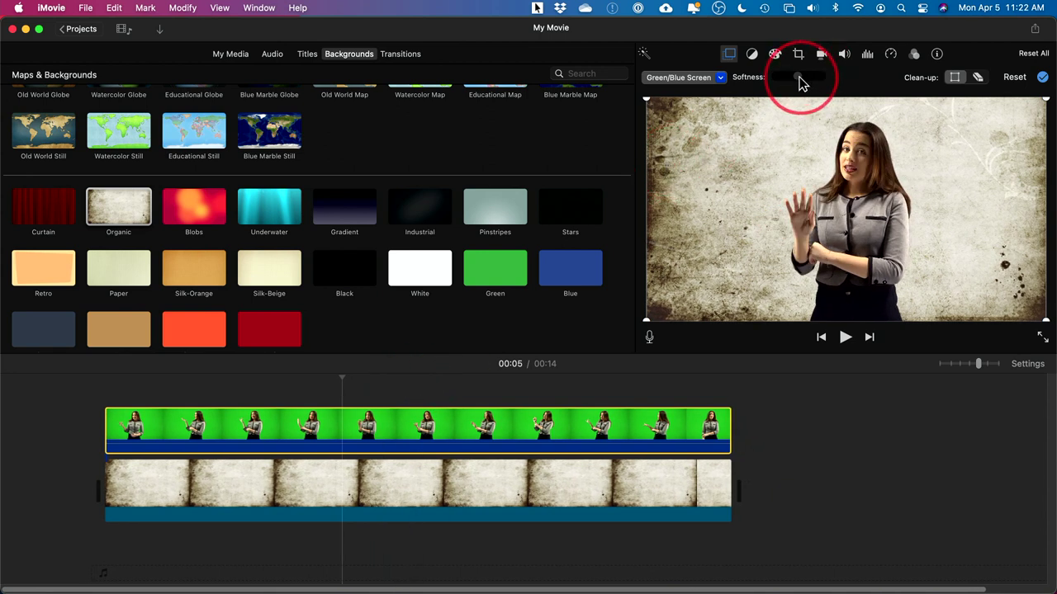
{"action": "mouse_move", "coordinate": [799, 80]}
{"action": "left_mouse_down"}
{"action": "mouse_move", "coordinate": [779, 82]}
{"action": "mouse_move", "coordinate": [818, 82]}
{"action": "left_mouse_up"}
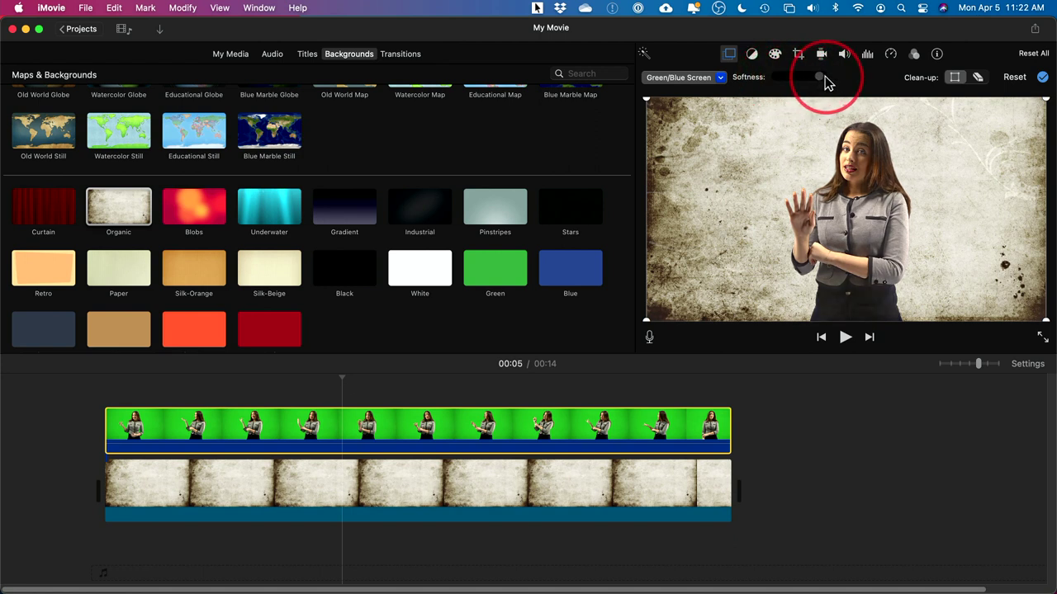
{"action": "left_click_drag", "start_coordinate": [825, 76], "coordinate": [763, 145]}
{"action": "mouse_move", "coordinate": [795, 92]}
{"action": "left_mouse_down"}
{"action": "mouse_move", "coordinate": [828, 74]}
{"action": "mouse_move", "coordinate": [785, 77]}
{"action": "mouse_move", "coordinate": [803, 81]}
{"action": "left_mouse_up"}
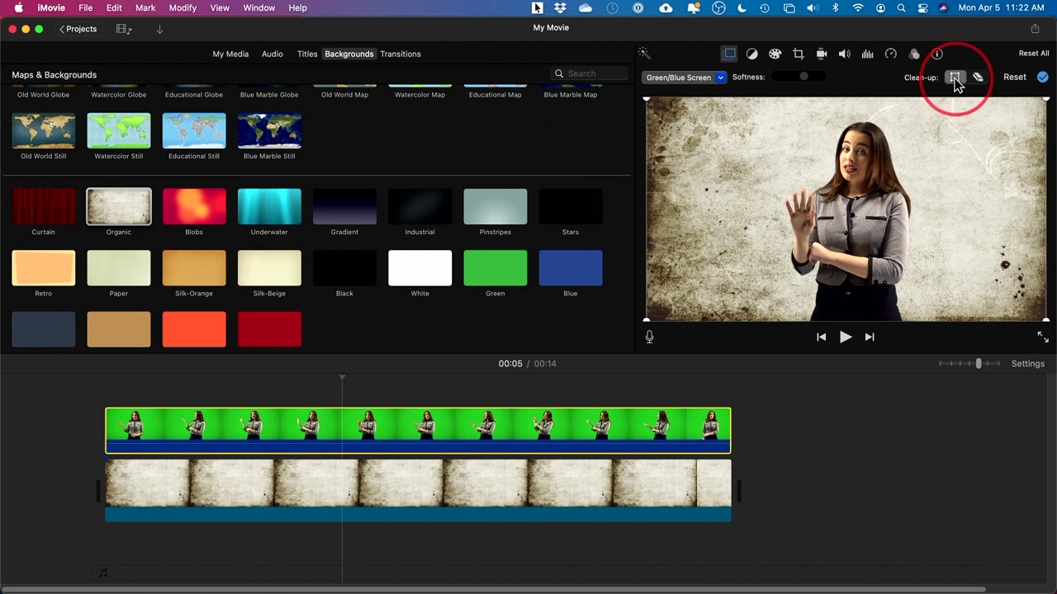
{"action": "left_click", "coordinate": [955, 79]}
Pull all four clean-up crop corners inward around the presenter.
{"action": "left_click_drag", "start_coordinate": [646, 98], "coordinate": [723, 99]}
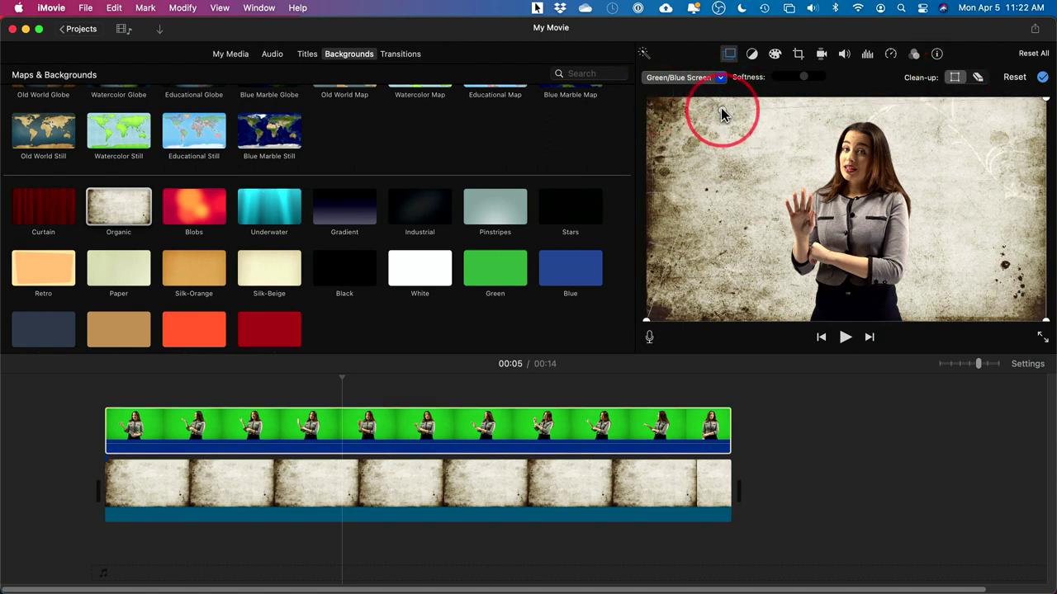
{"action": "left_click_drag", "start_coordinate": [652, 319], "coordinate": [1050, 285]}
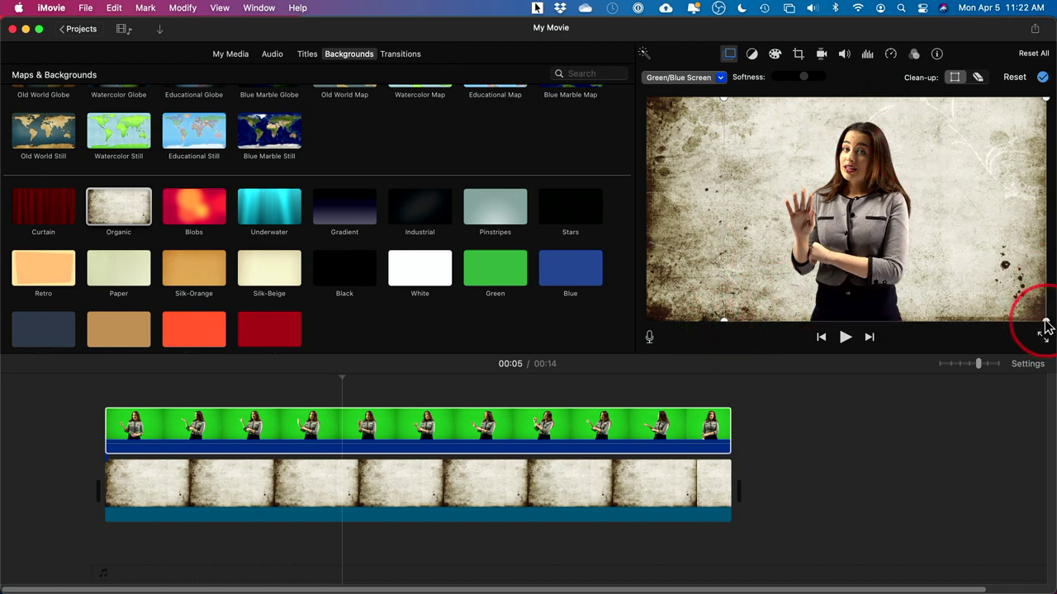
{"action": "left_click_drag", "start_coordinate": [1045, 326], "coordinate": [1051, 136]}
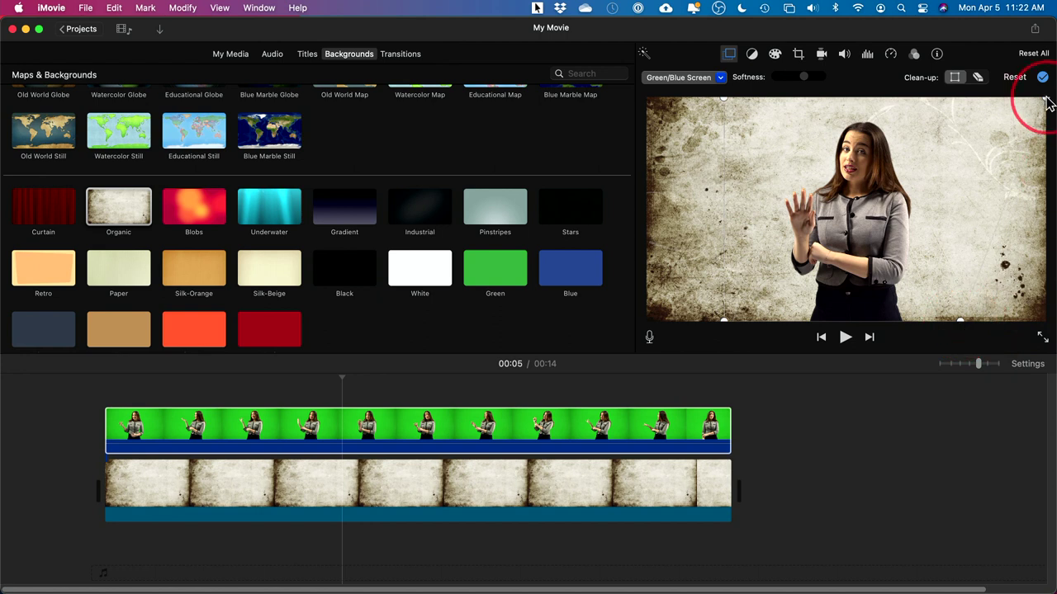
{"action": "left_click_drag", "start_coordinate": [972, 104], "coordinate": [957, 87]}
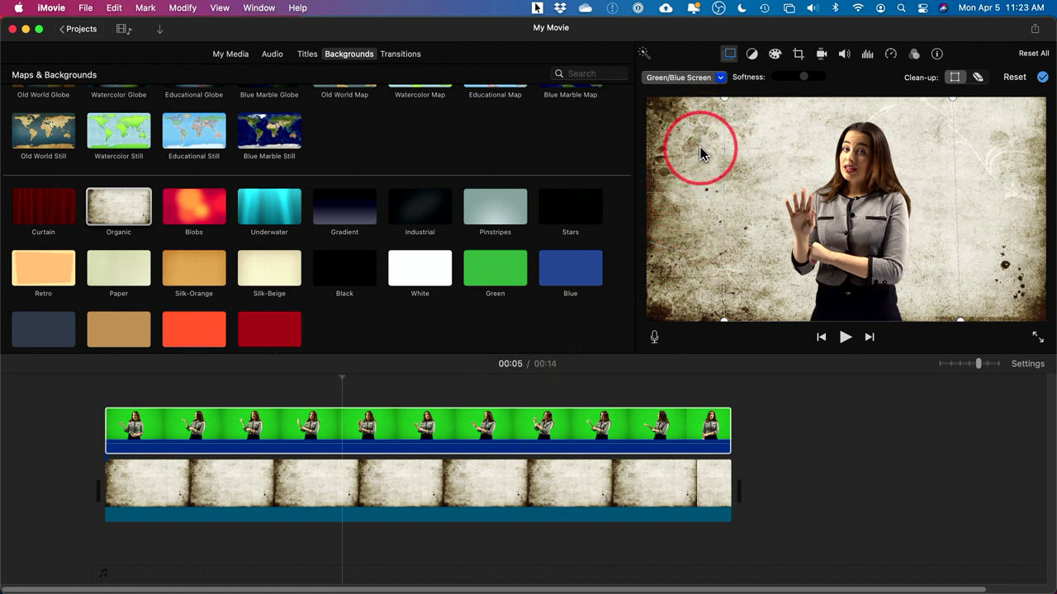
Erase an area of the keyed shot with the clean-up eraser, then restore the presenter.
{"action": "left_click", "coordinate": [978, 78]}
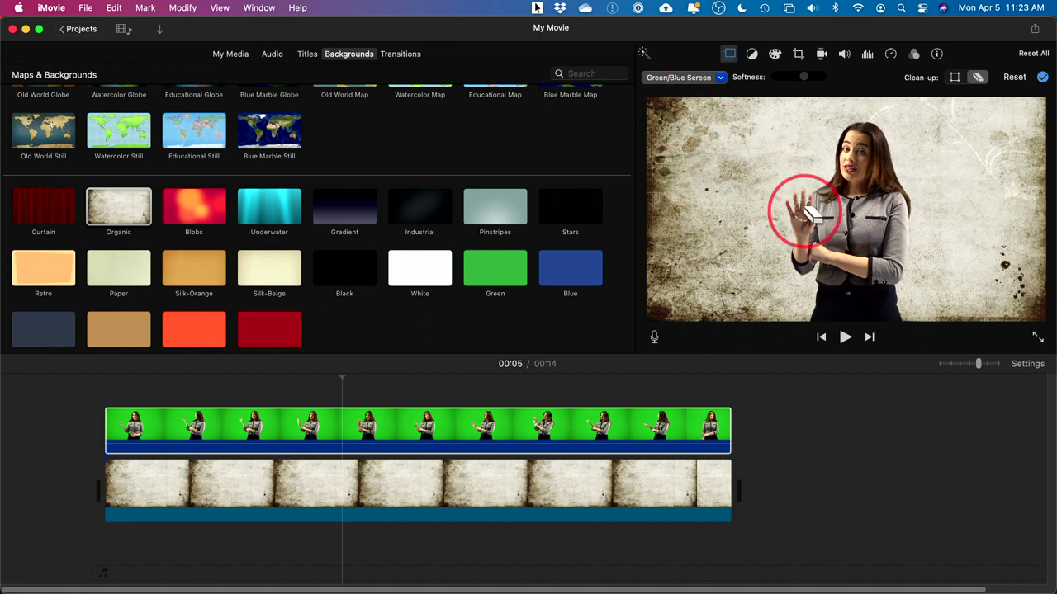
{"action": "left_click", "coordinate": [843, 153]}
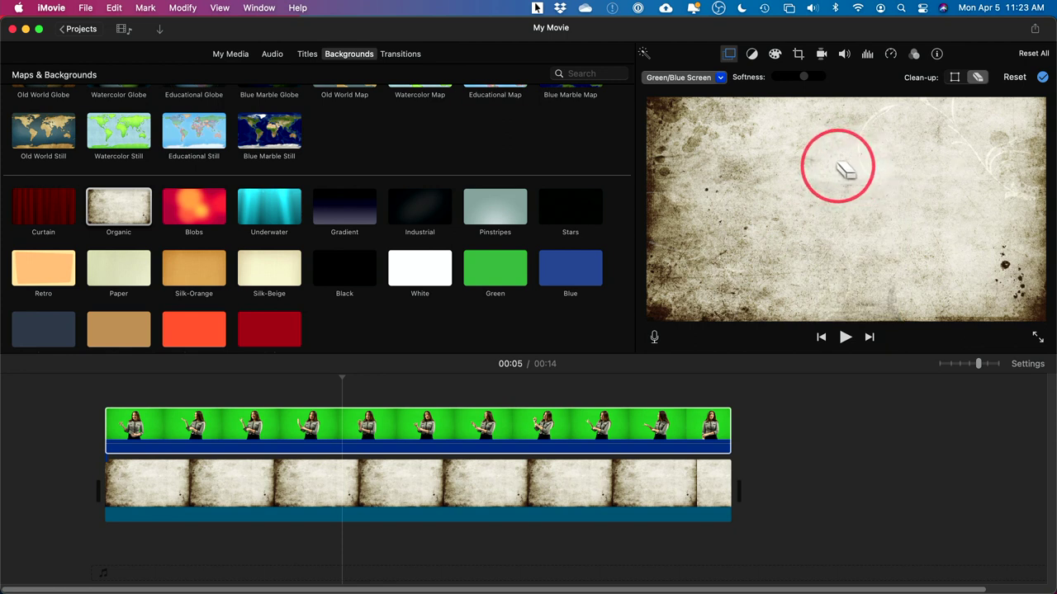
{"action": "left_click", "coordinate": [836, 171]}
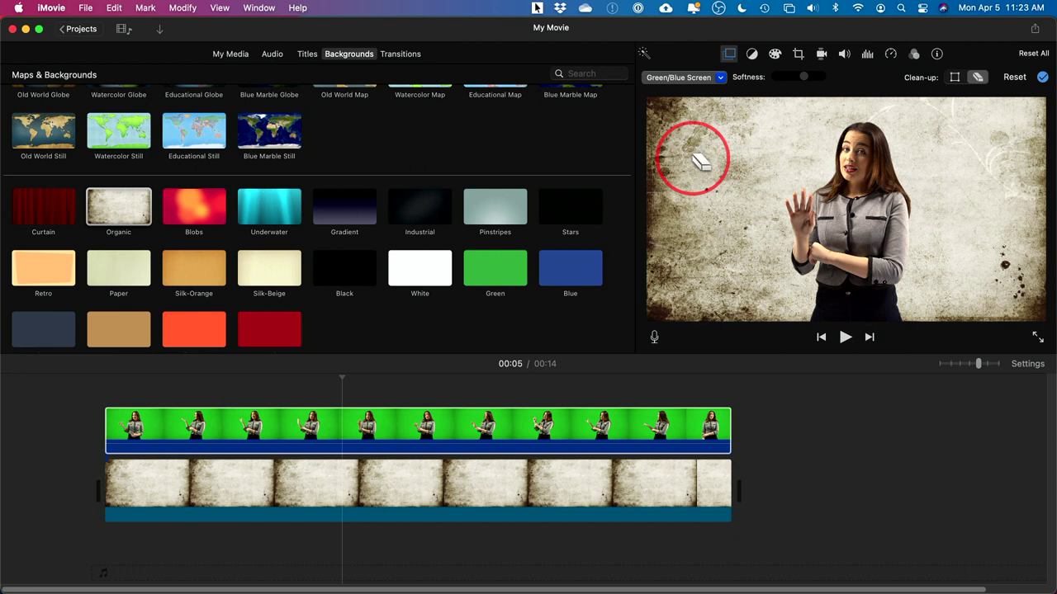
{"action": "left_click", "coordinate": [1053, 64]}
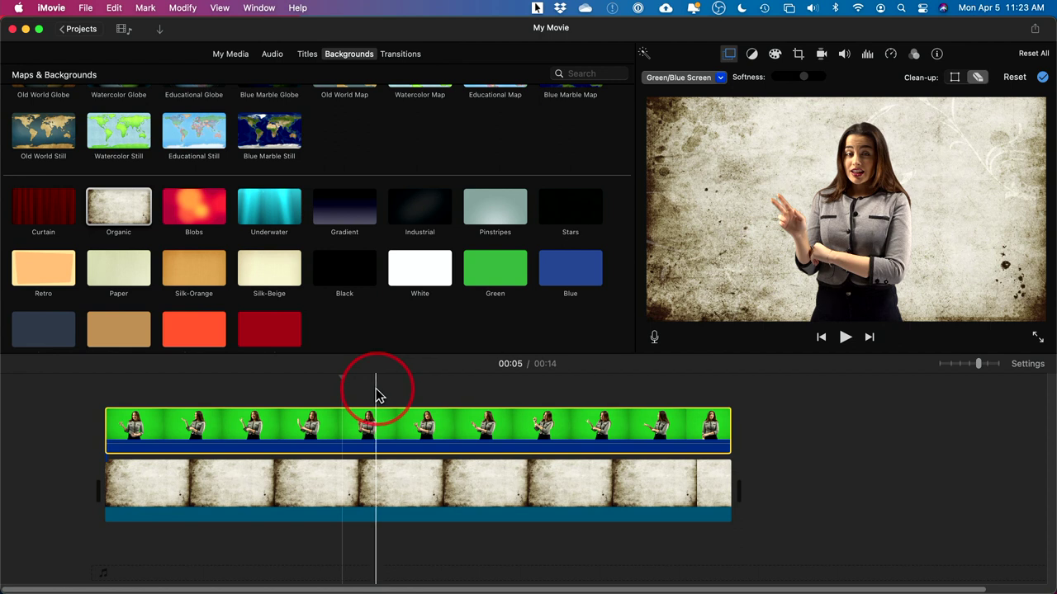
{"action": "left_click", "coordinate": [411, 481]}
{"action": "left_click", "coordinate": [589, 347]}
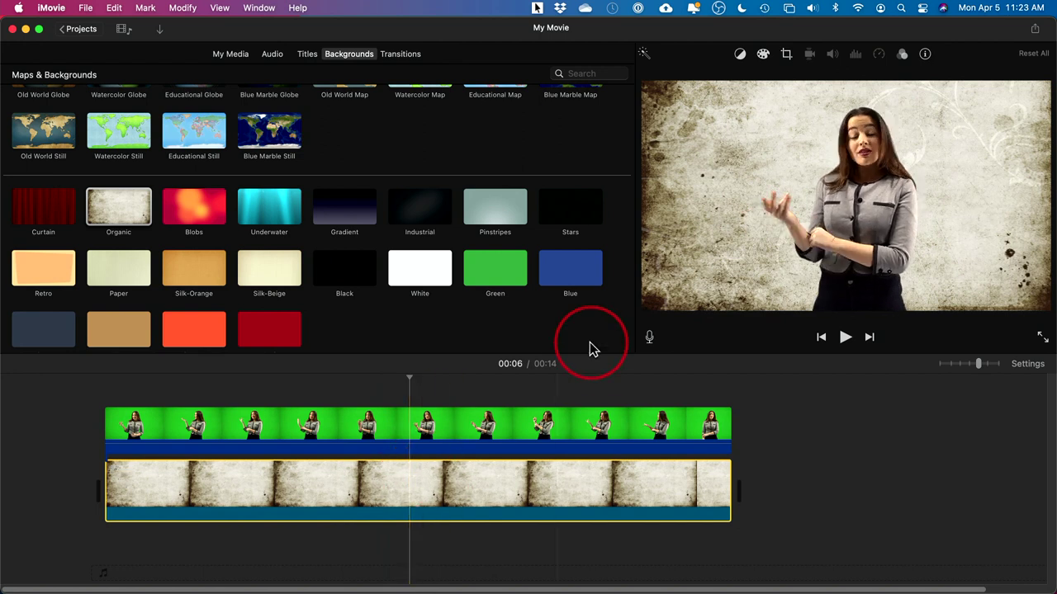
{"action": "left_click", "coordinate": [904, 56]}
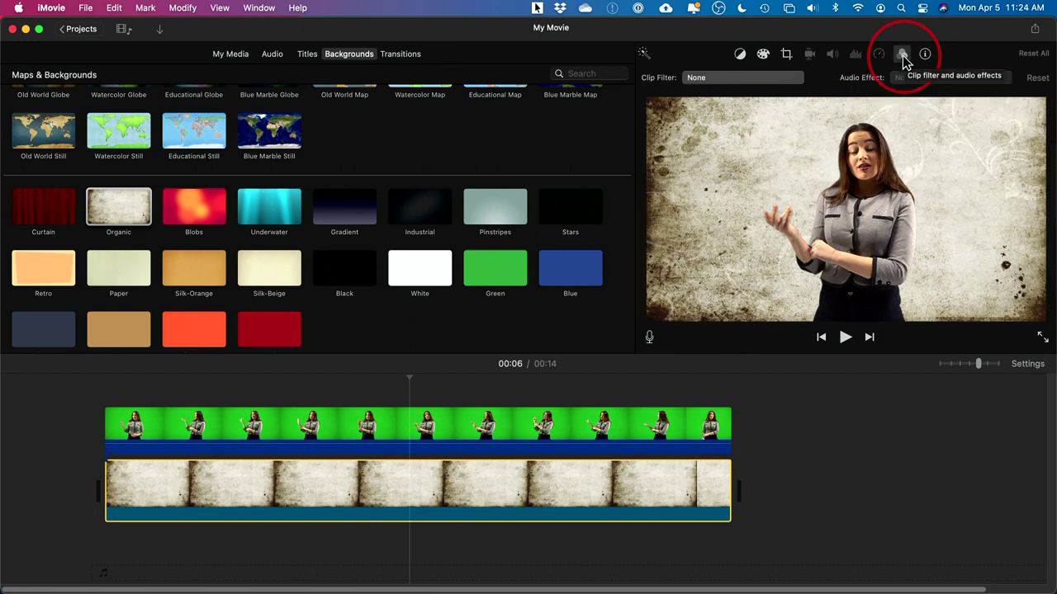
{"action": "left_click", "coordinate": [717, 83]}
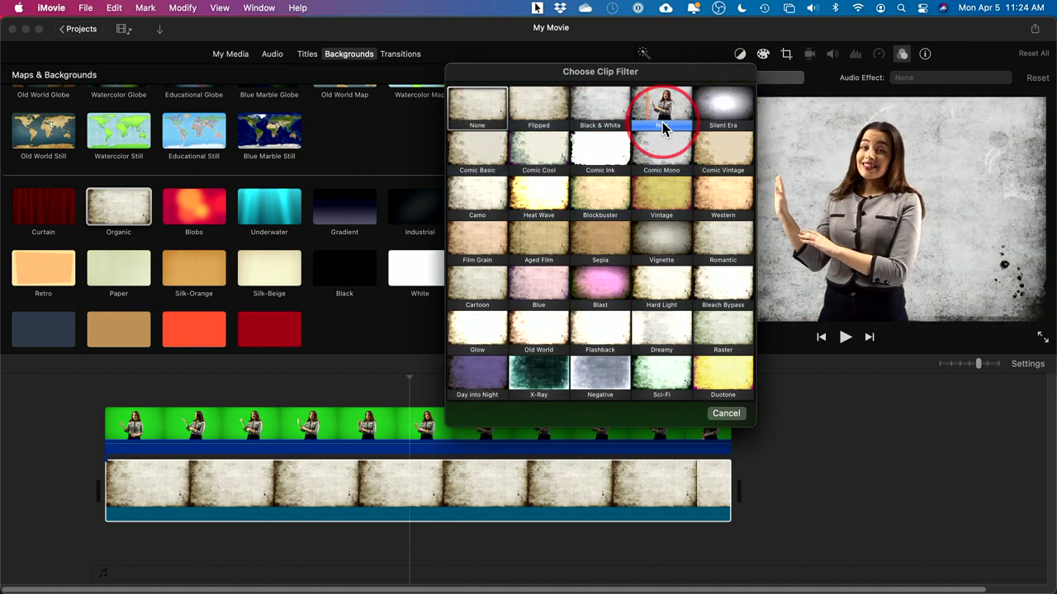
{"action": "left_click", "coordinate": [725, 415]}
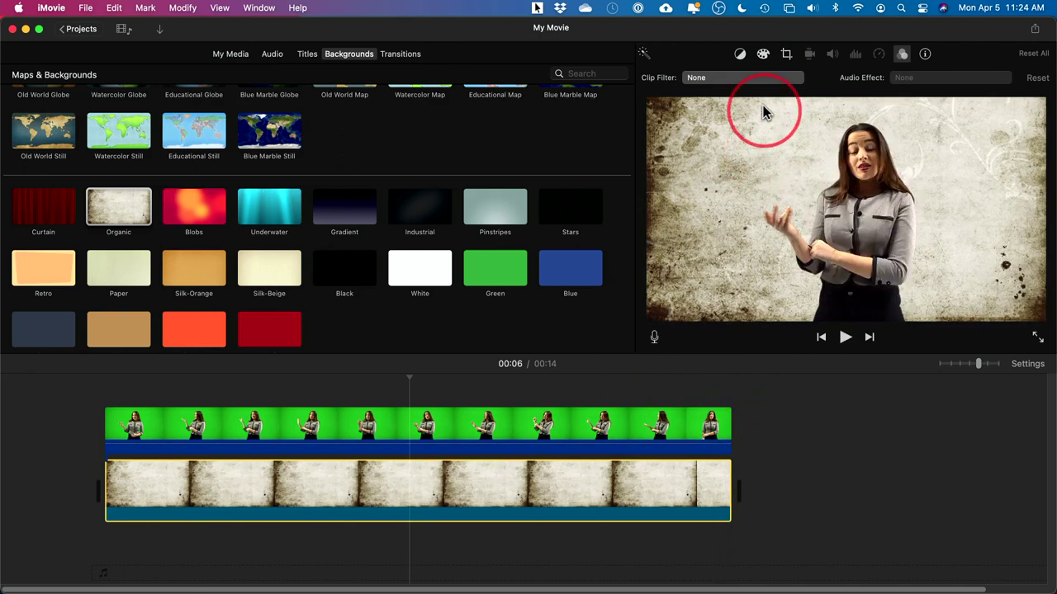
{"action": "left_click", "coordinate": [902, 55]}
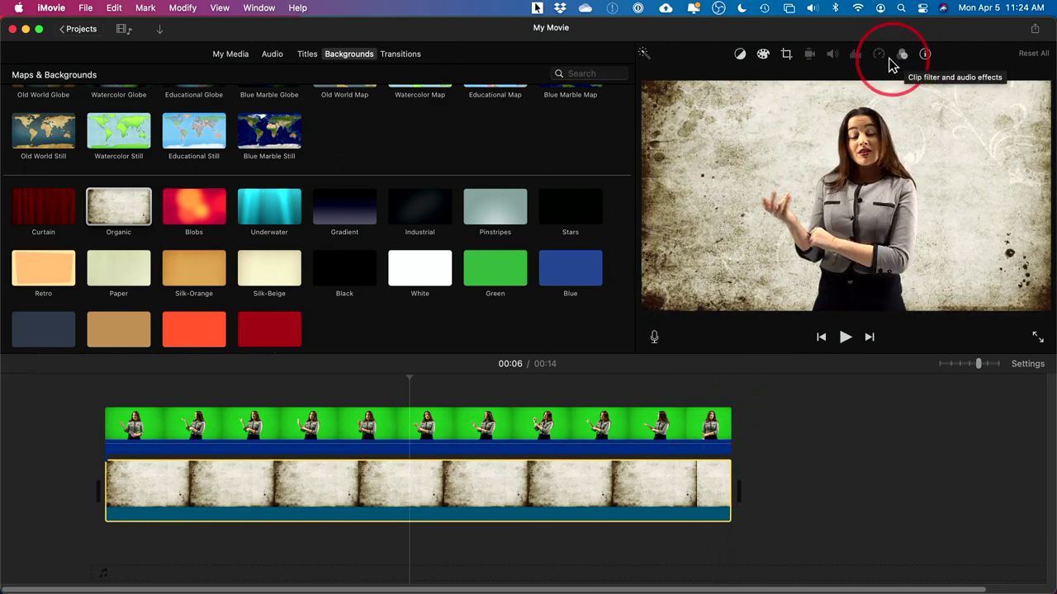
Raise the background clip's saturation slightly and show its colour-balance options.
{"action": "left_click", "coordinate": [763, 58]}
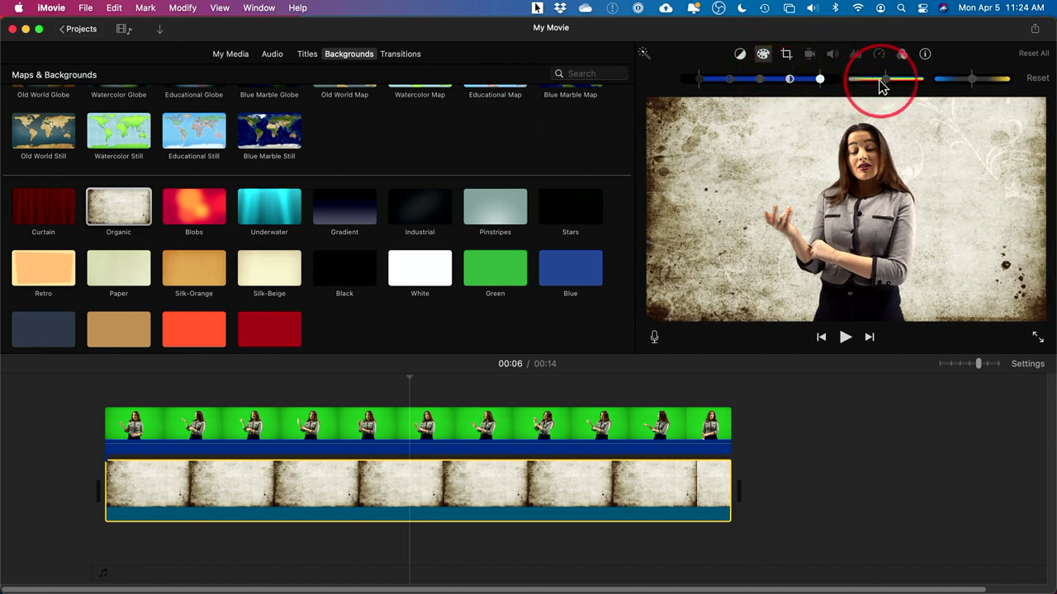
{"action": "mouse_move", "coordinate": [881, 86]}
{"action": "left_mouse_down"}
{"action": "mouse_move", "coordinate": [908, 85]}
{"action": "mouse_move", "coordinate": [898, 85]}
{"action": "mouse_move", "coordinate": [884, 176]}
{"action": "mouse_move", "coordinate": [850, 177]}
{"action": "mouse_move", "coordinate": [906, 82]}
{"action": "mouse_move", "coordinate": [868, 77]}
{"action": "mouse_move", "coordinate": [896, 83]}
{"action": "left_mouse_up"}
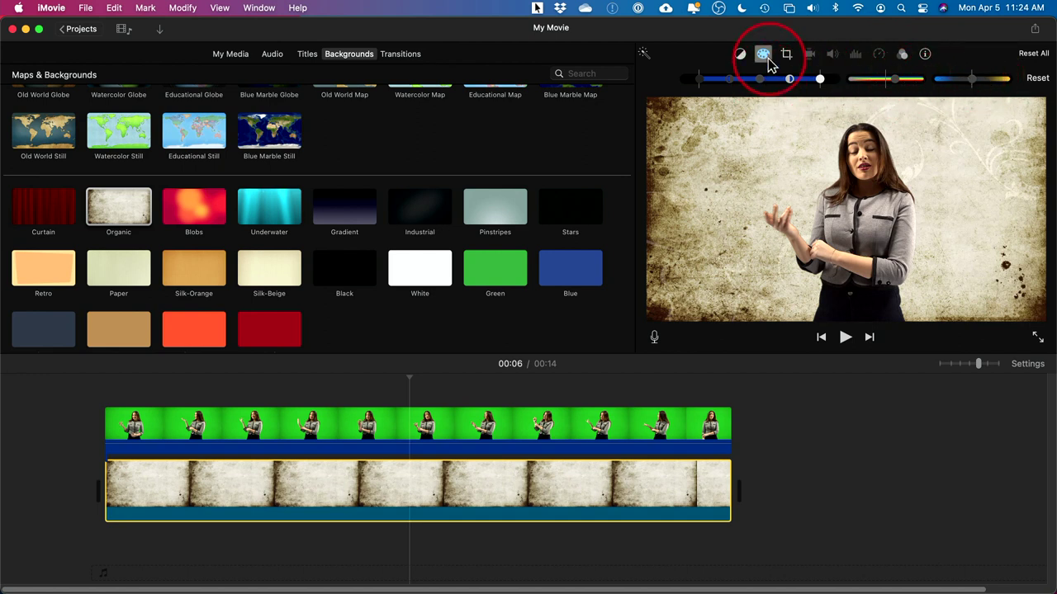
{"action": "left_click", "coordinate": [740, 60]}
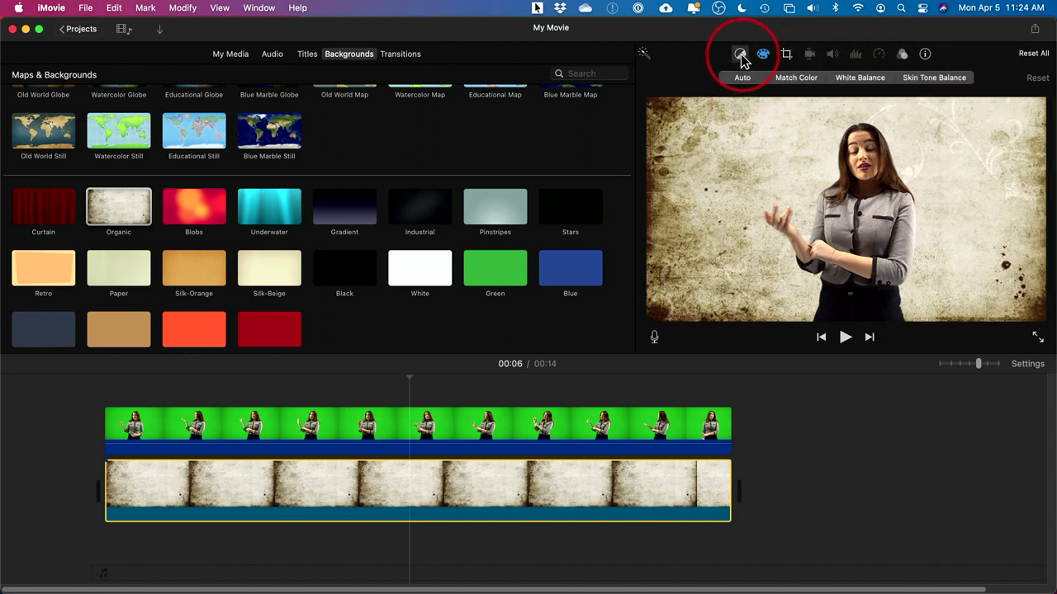
Use Match Color to sample a presenter frame for warming the Organic background's tones.
{"action": "left_click", "coordinate": [789, 81]}
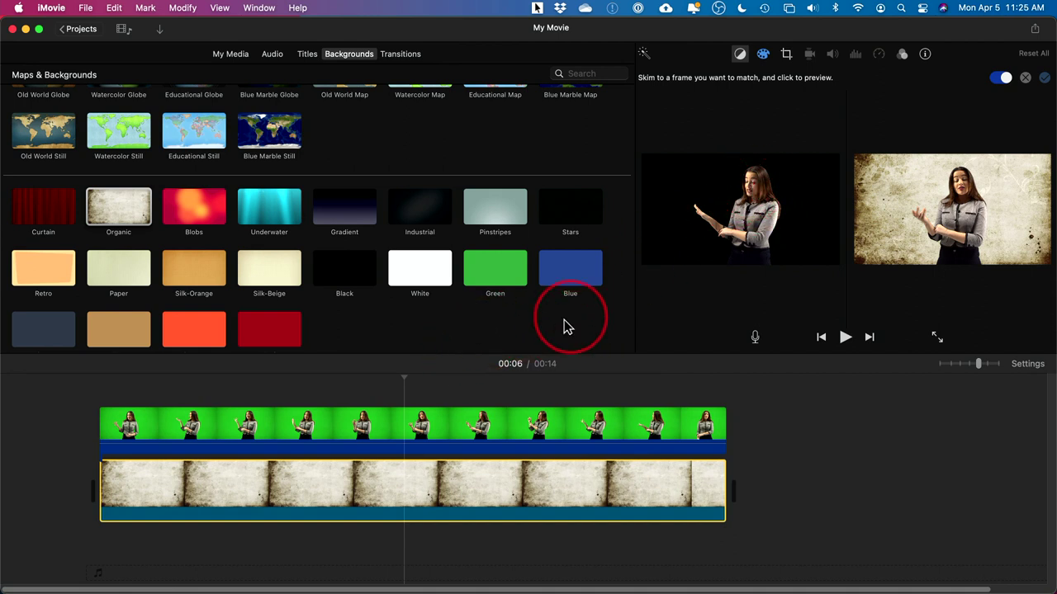
{"action": "scroll", "coordinate": [429, 409], "scroll_direction": "right", "scroll_amount": 1}
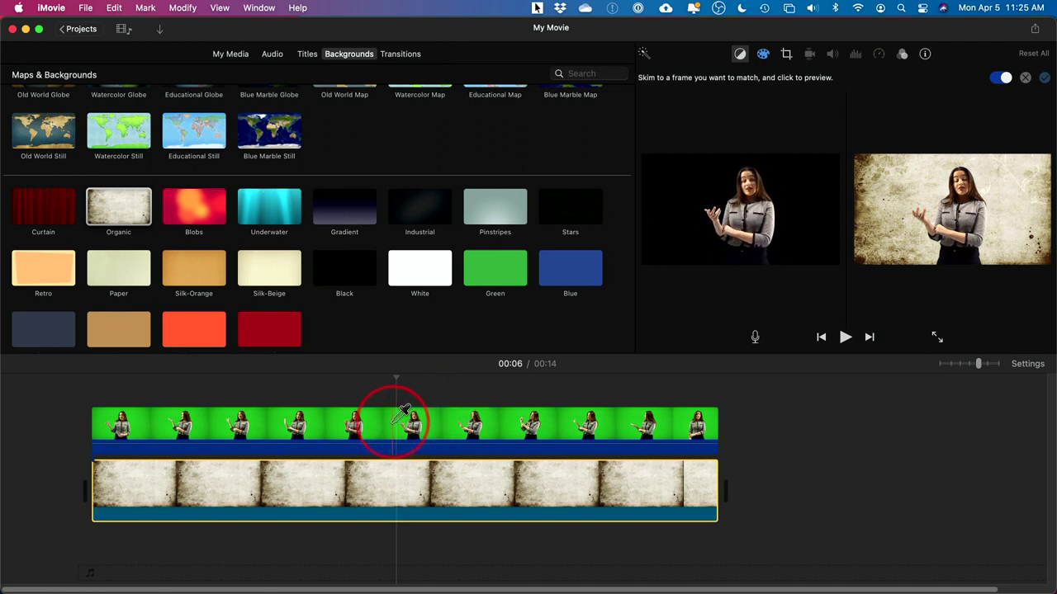
{"action": "left_click", "coordinate": [401, 418]}
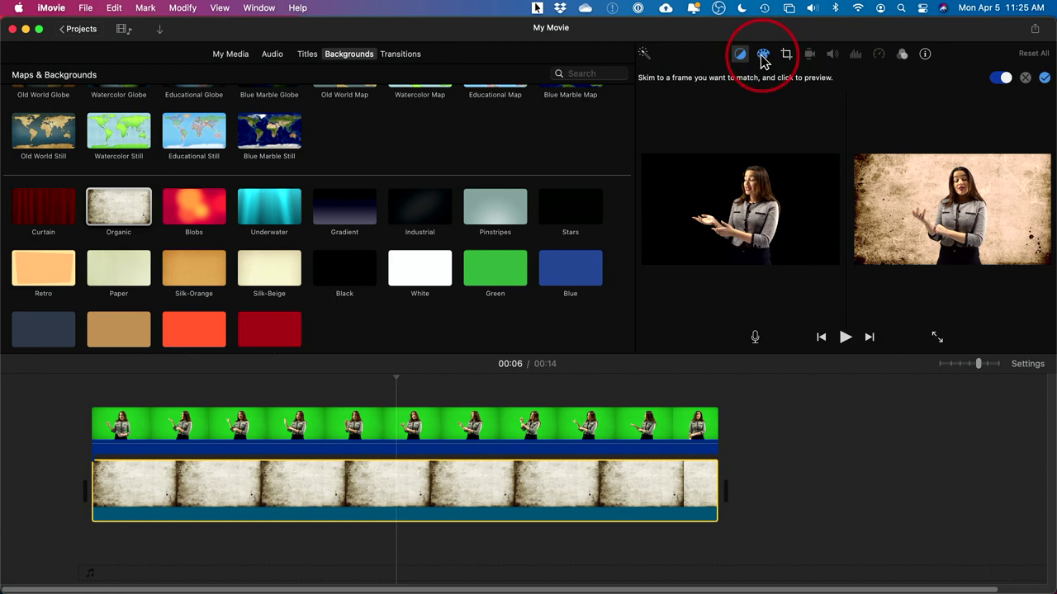
Apply the colour match to the background, list My Movie's project media, then switch to Chrome.
{"action": "left_click", "coordinate": [1045, 78]}
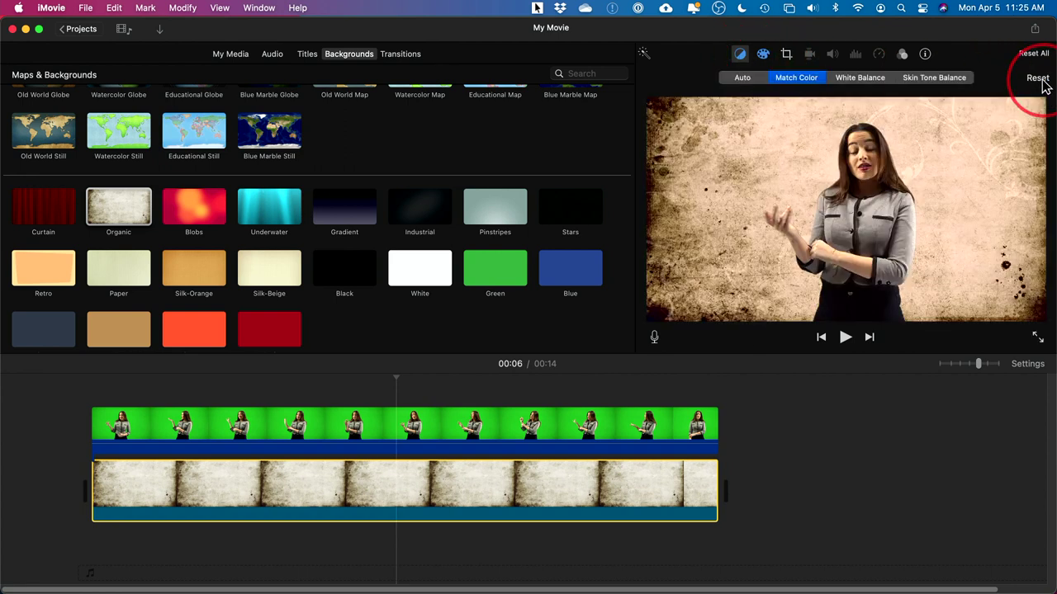
{"action": "scroll", "coordinate": [594, 347], "scroll_direction": "up", "scroll_amount": 1}
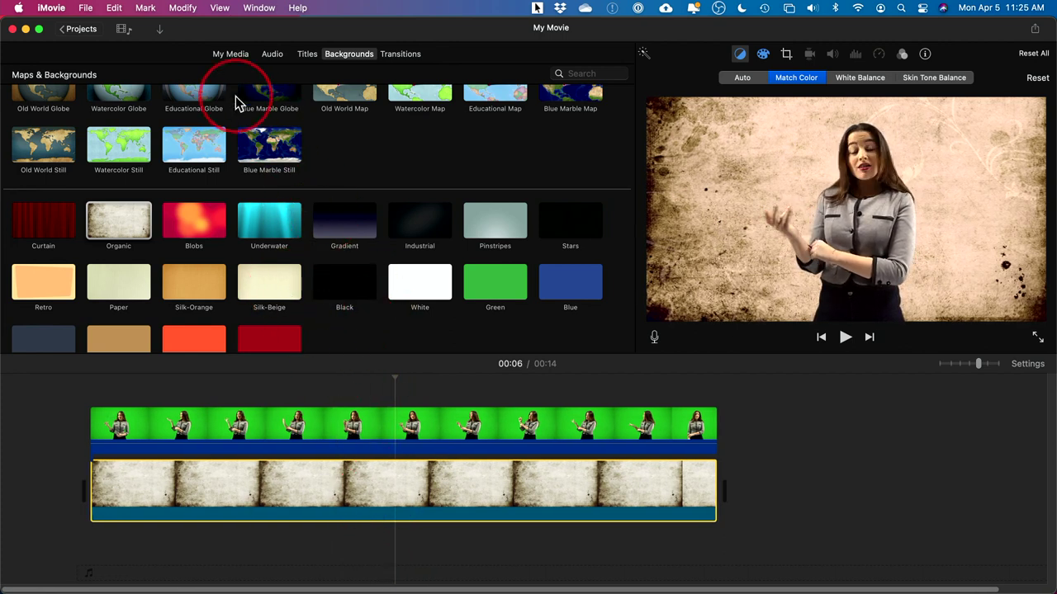
{"action": "left_click", "coordinate": [229, 58]}
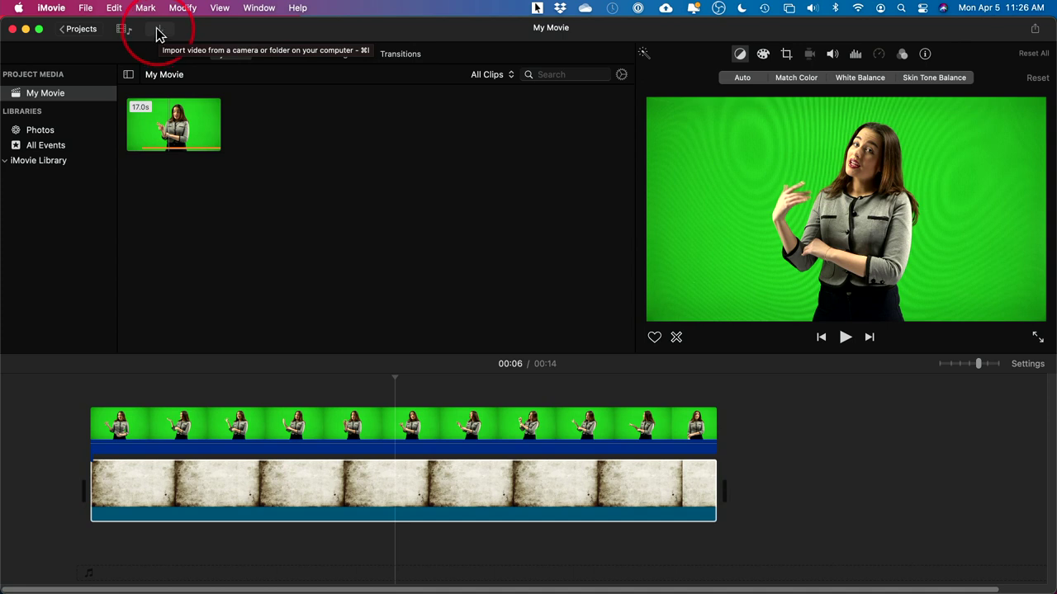
{"action": "key", "text": "super+Tab"}
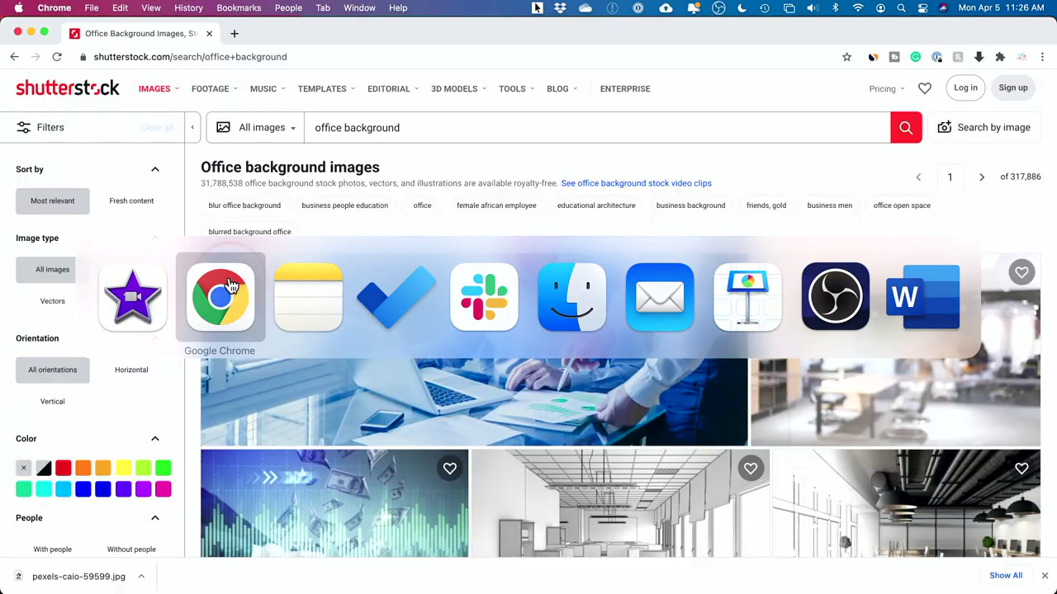
Browse the Shutterstock 'office background' results and open the office blur background with bokeh photo page.
{"action": "left_click", "coordinate": [382, 223]}
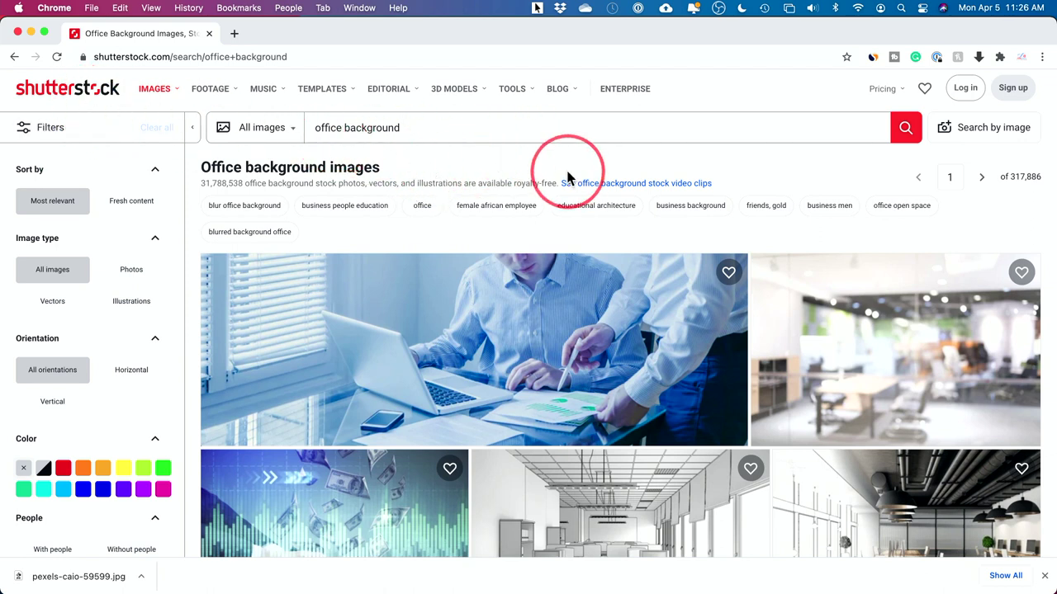
{"action": "scroll", "coordinate": [514, 165], "scroll_direction": "down", "scroll_amount": 3}
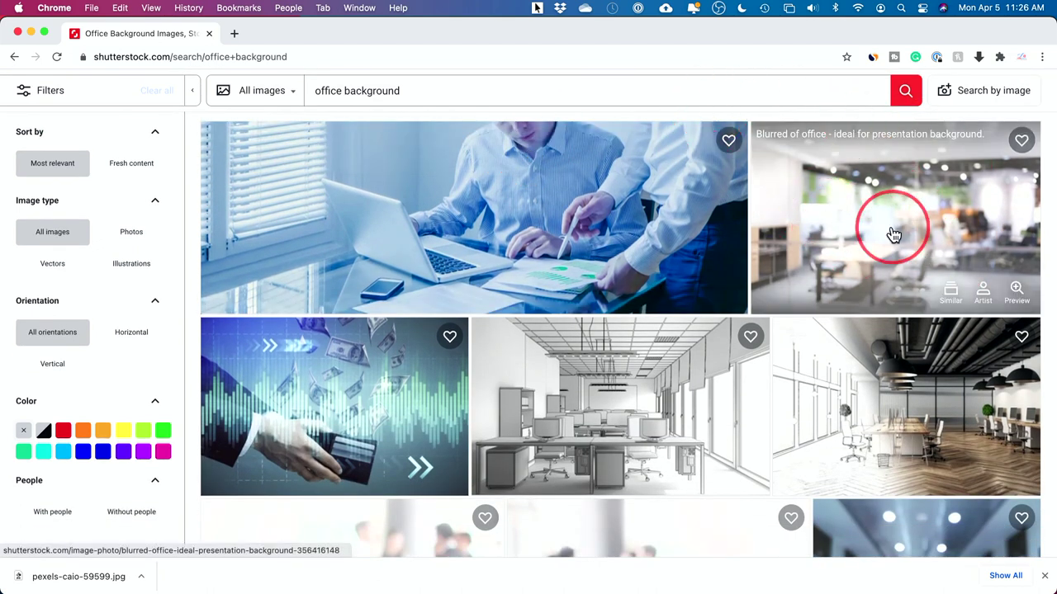
{"action": "scroll", "coordinate": [894, 235], "scroll_direction": "down", "scroll_amount": 2}
{"action": "scroll", "coordinate": [893, 232], "scroll_direction": "up", "scroll_amount": 2}
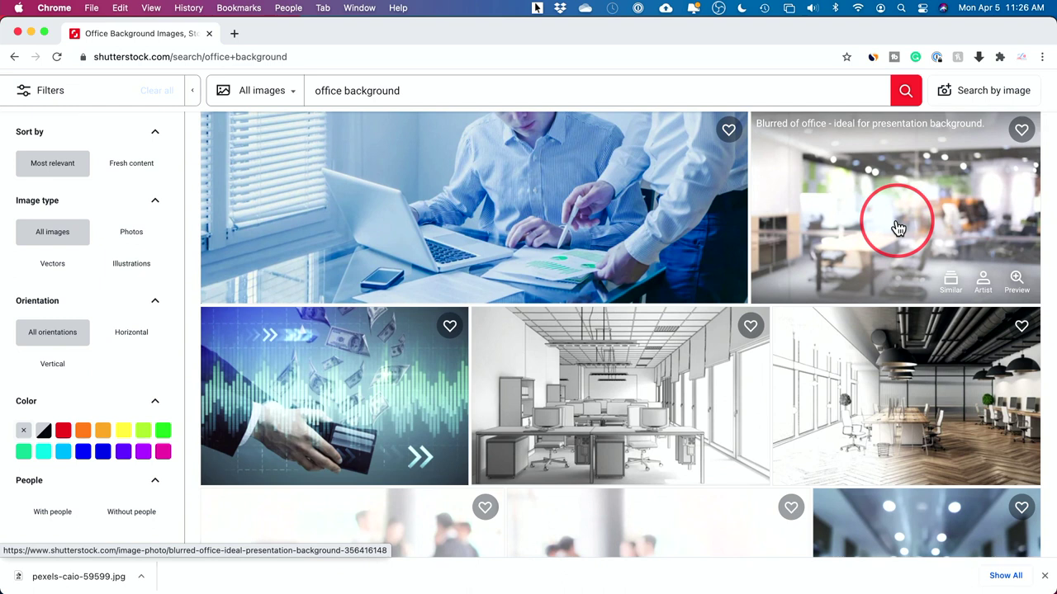
{"action": "scroll", "coordinate": [898, 228], "scroll_direction": "down", "scroll_amount": 10}
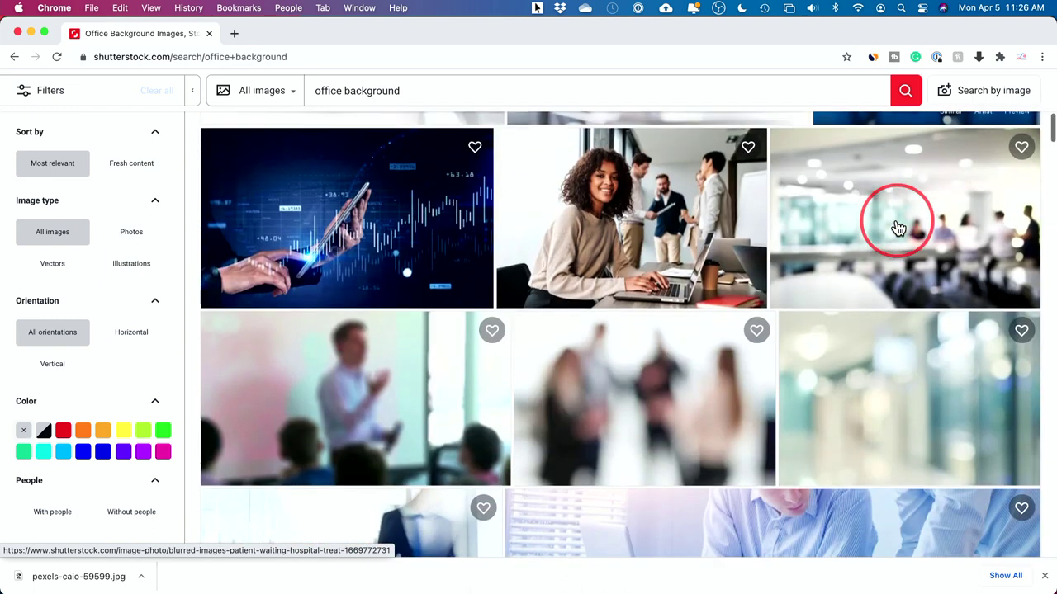
{"action": "scroll", "coordinate": [897, 224], "scroll_direction": "down", "scroll_amount": 2}
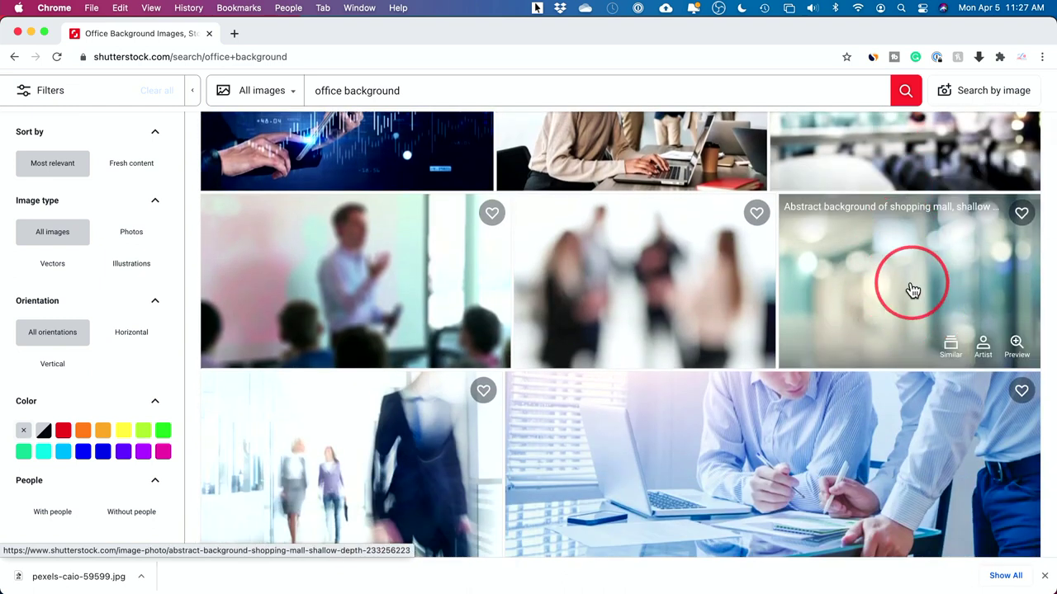
{"action": "scroll", "coordinate": [912, 289], "scroll_direction": "up", "scroll_amount": 1}
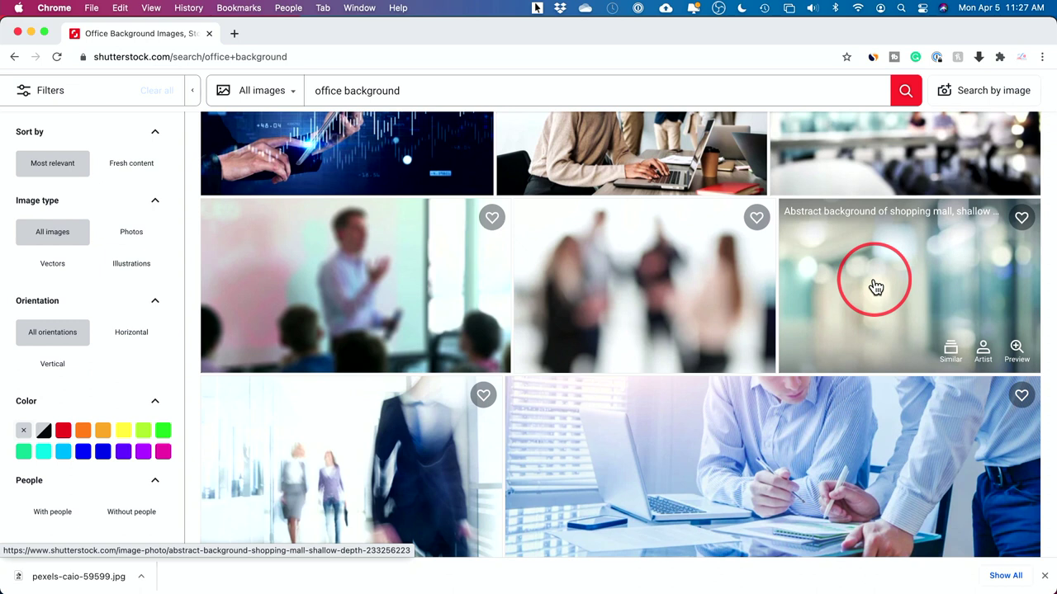
{"action": "scroll", "coordinate": [876, 286], "scroll_direction": "down", "scroll_amount": 10}
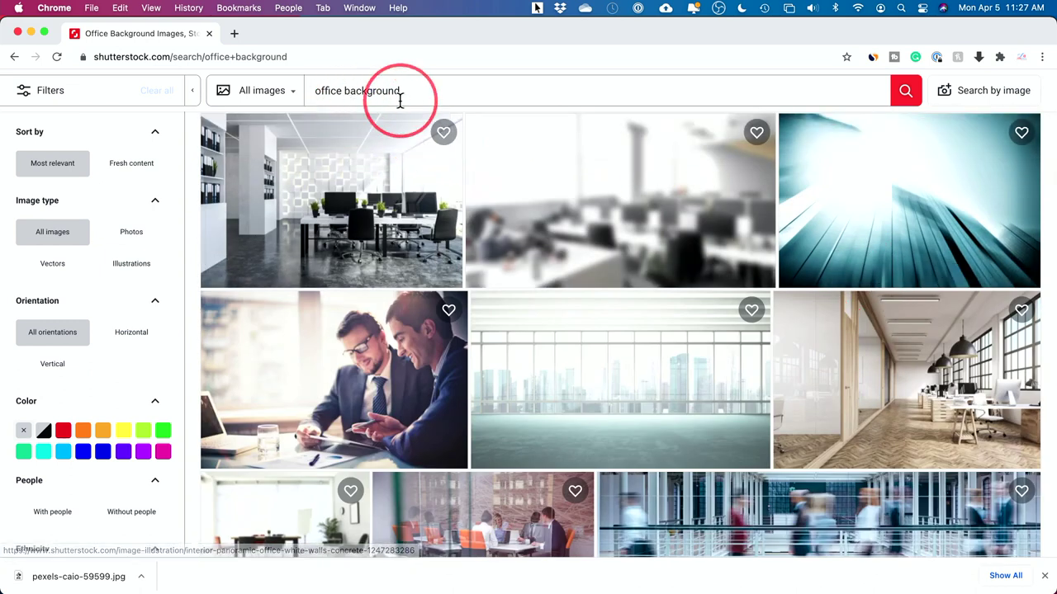
{"action": "scroll", "coordinate": [555, 231], "scroll_direction": "down", "scroll_amount": 2}
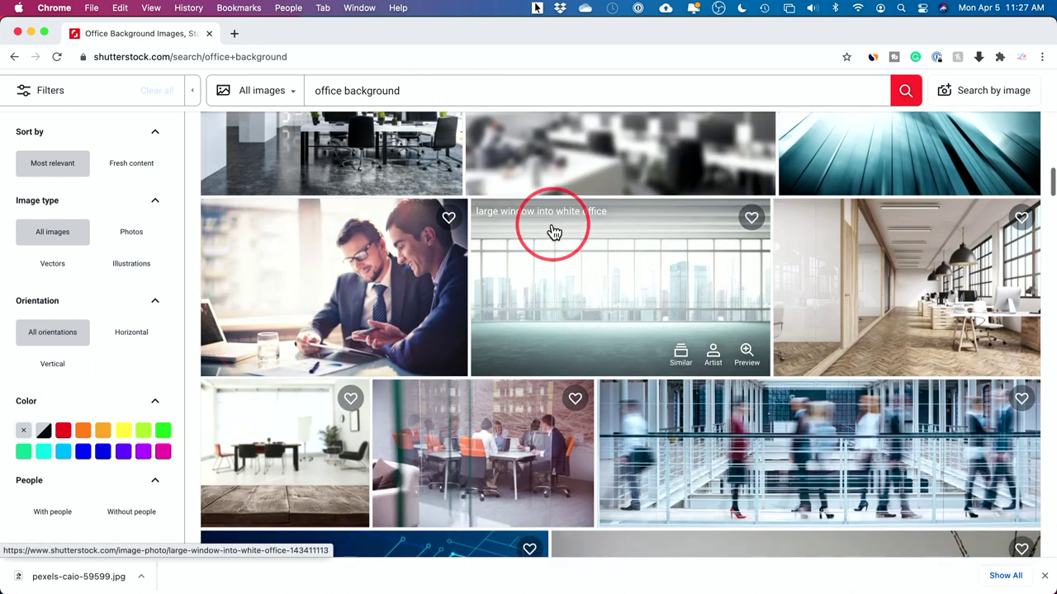
{"action": "scroll", "coordinate": [555, 232], "scroll_direction": "down", "scroll_amount": 10}
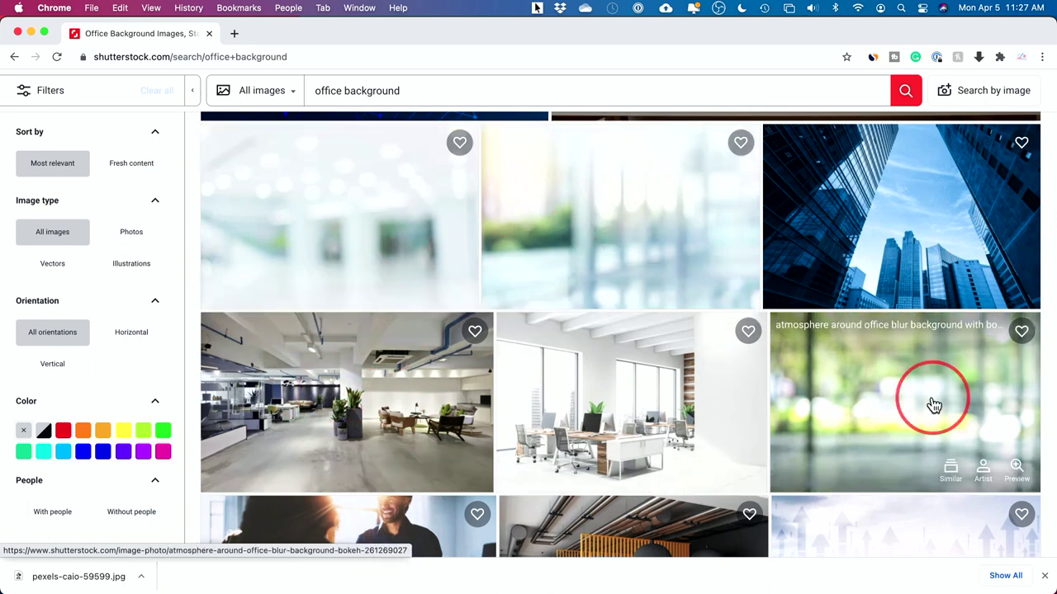
{"action": "left_click", "coordinate": [889, 404]}
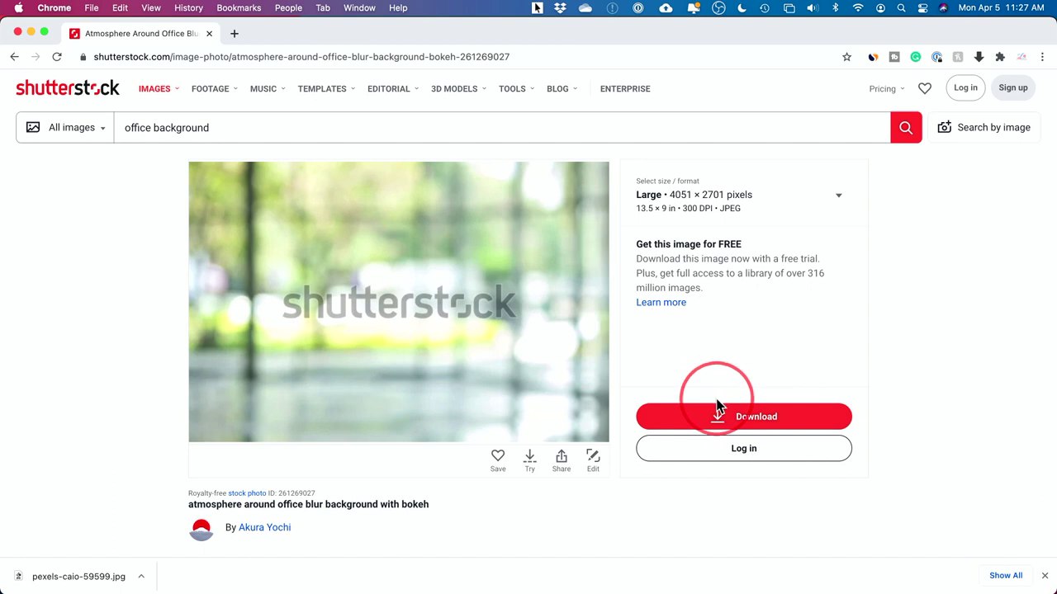
{"action": "key", "text": "super+Tab"}
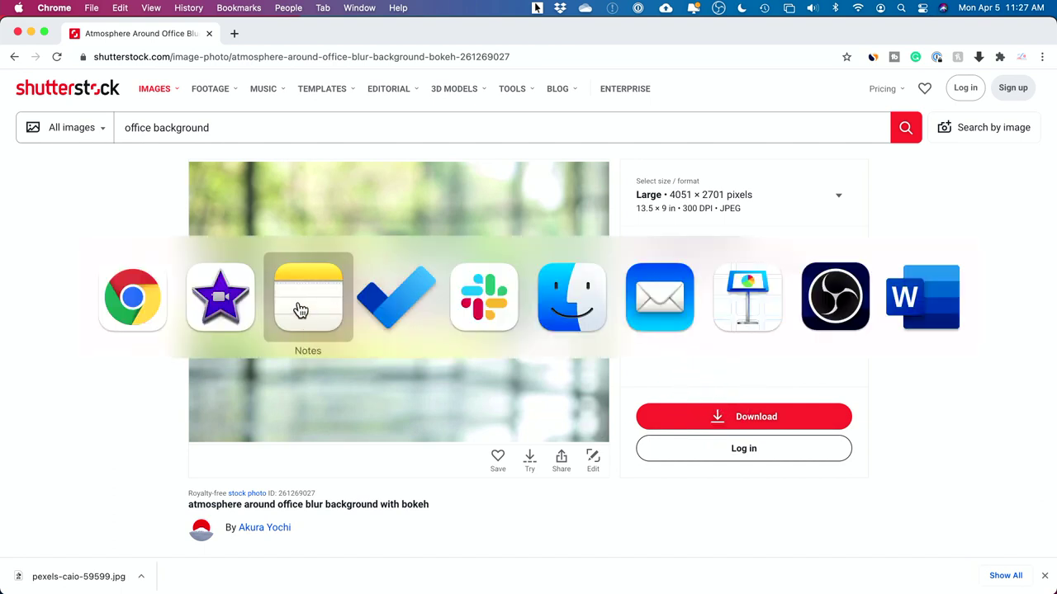
Import the Shutterstock office photo from the Desktop into My Movie's media.
{"action": "left_click", "coordinate": [236, 309]}
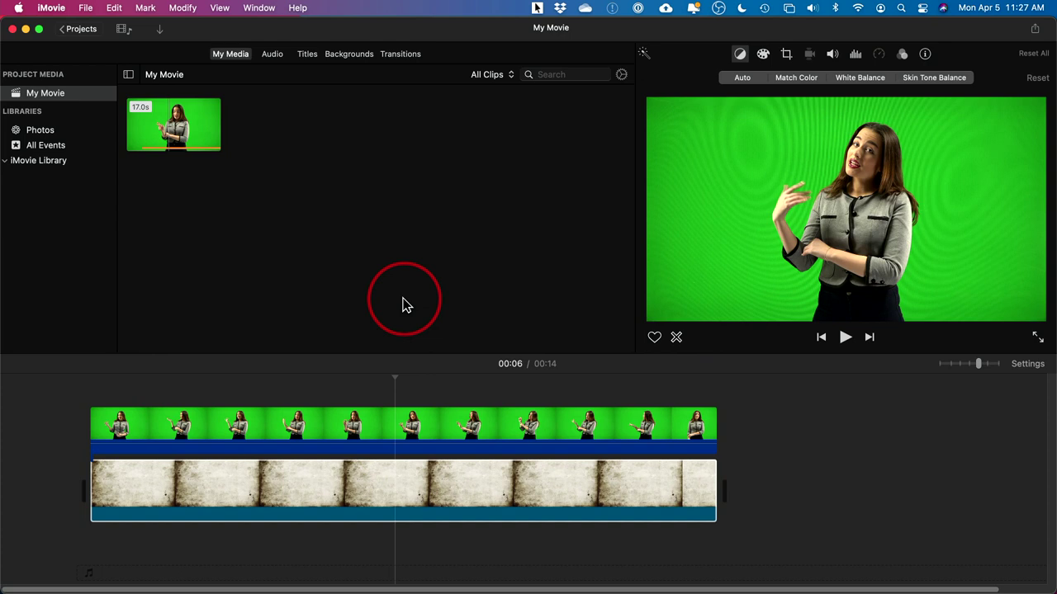
{"action": "left_click", "coordinate": [160, 31]}
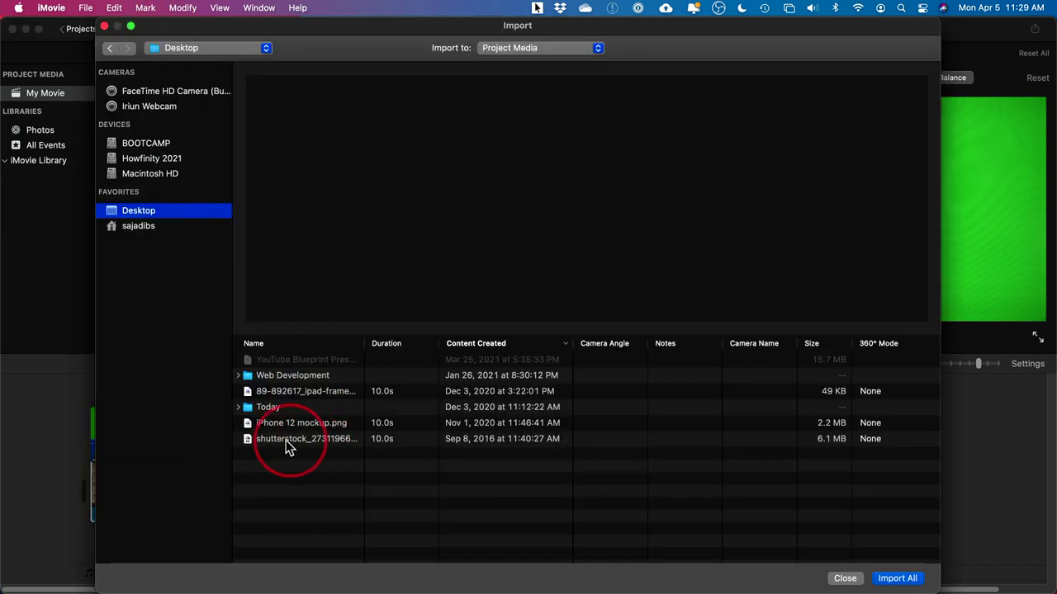
{"action": "left_click", "coordinate": [284, 440]}
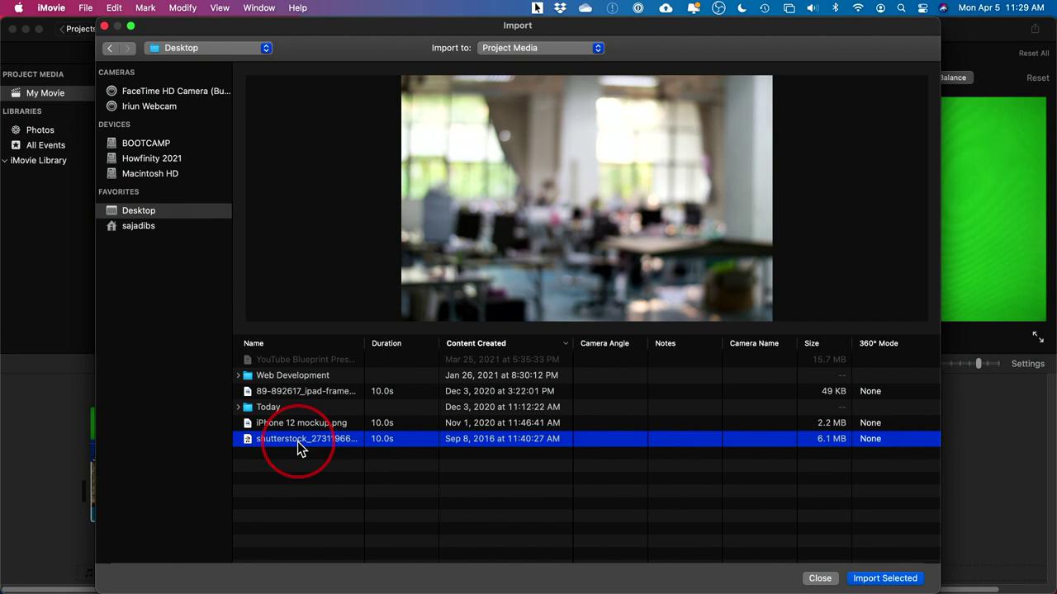
{"action": "left_click", "coordinate": [883, 580]}
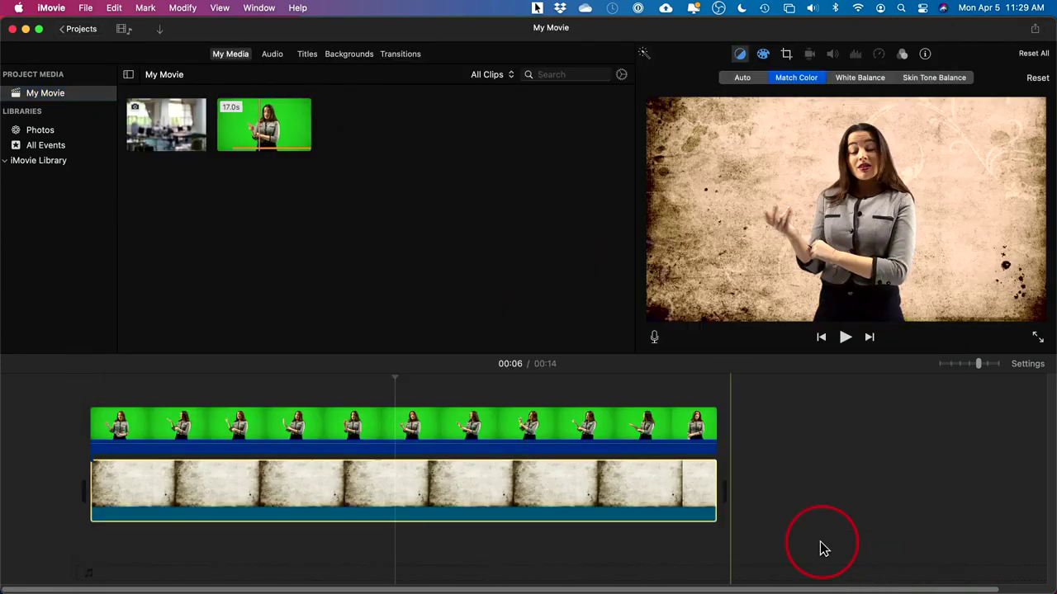
{"action": "left_click", "coordinate": [244, 141]}
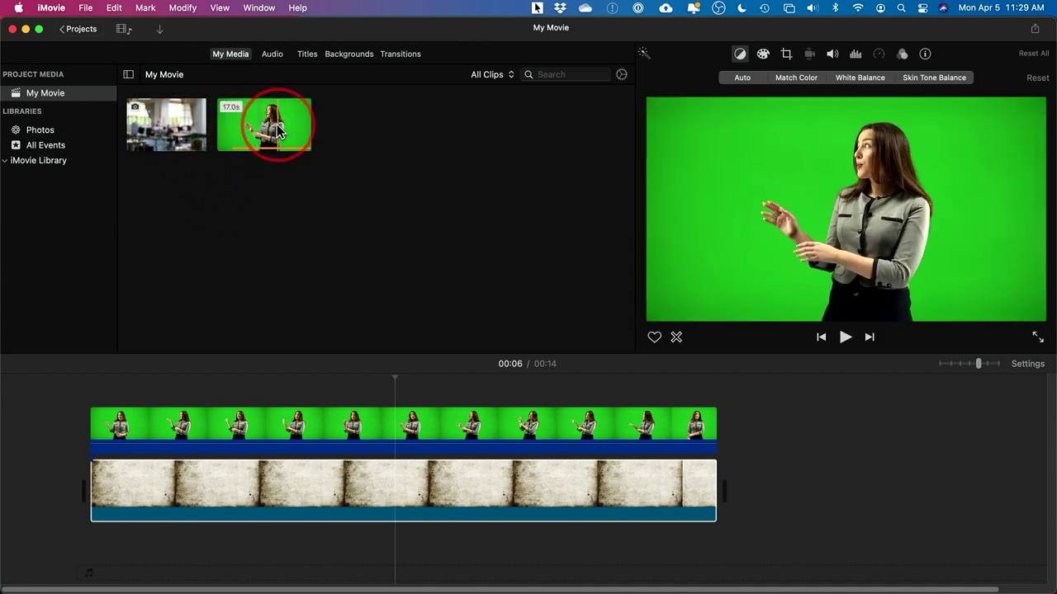
Replace the old textured background clip with the blurred office photo.
{"action": "left_click", "coordinate": [164, 134]}
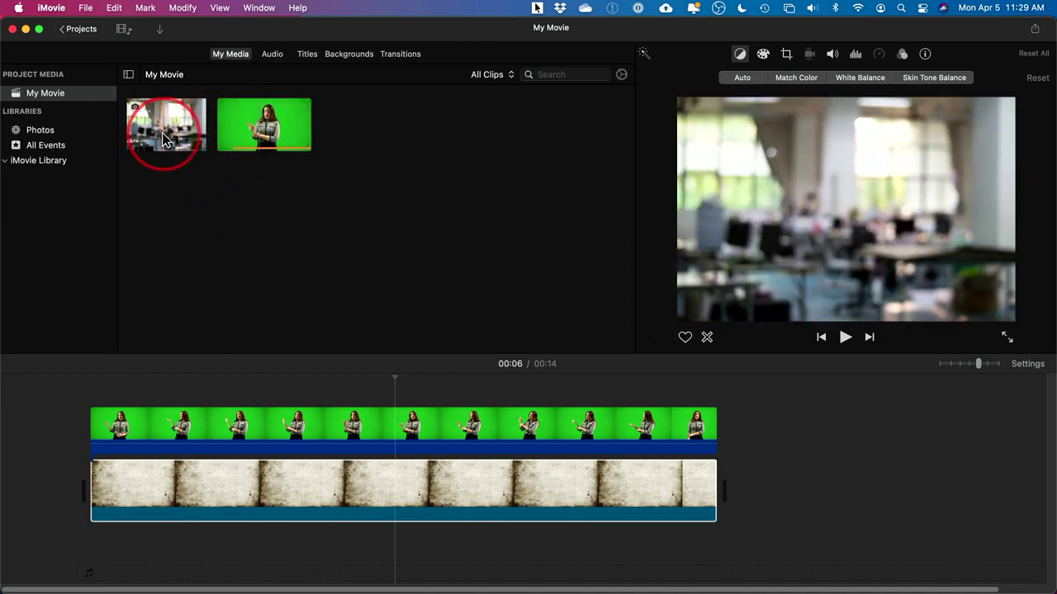
{"action": "left_click_drag", "start_coordinate": [168, 138], "coordinate": [171, 480]}
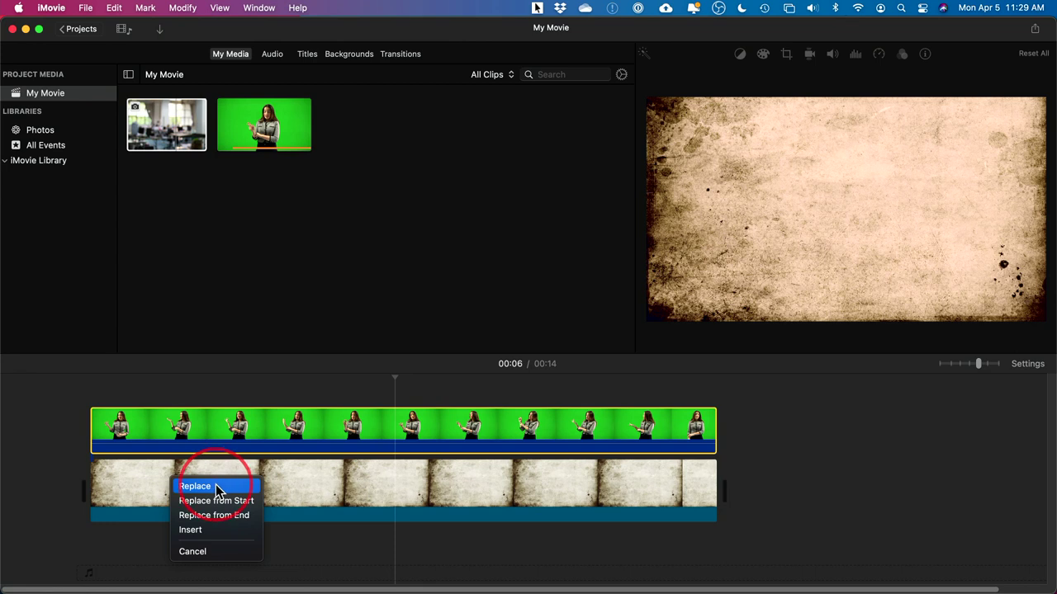
{"action": "left_click", "coordinate": [216, 486]}
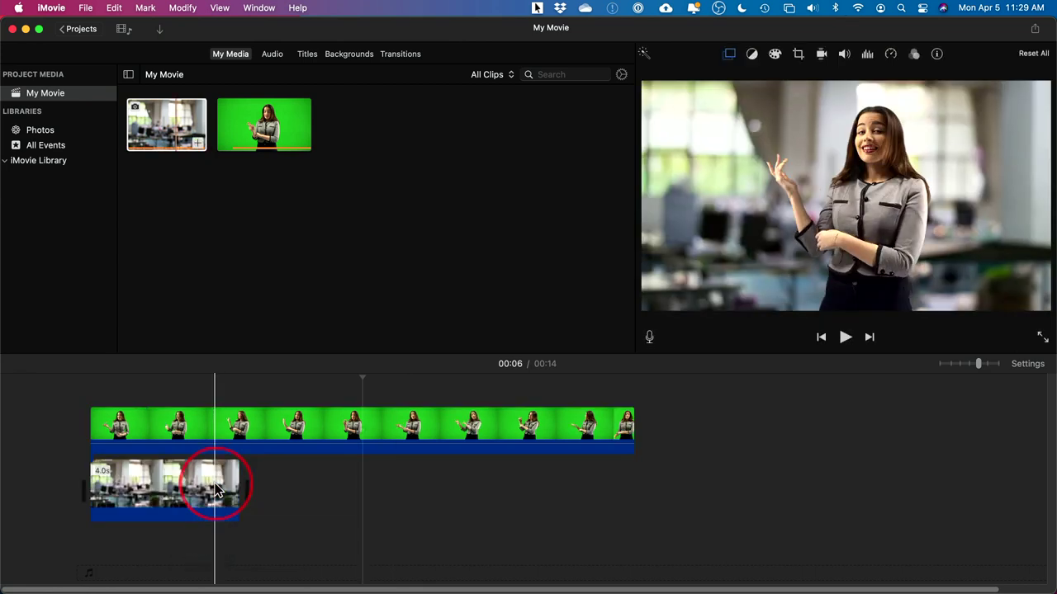
Lengthen the office background clip to the presenter's full 14.2 seconds.
{"action": "left_click", "coordinate": [252, 493]}
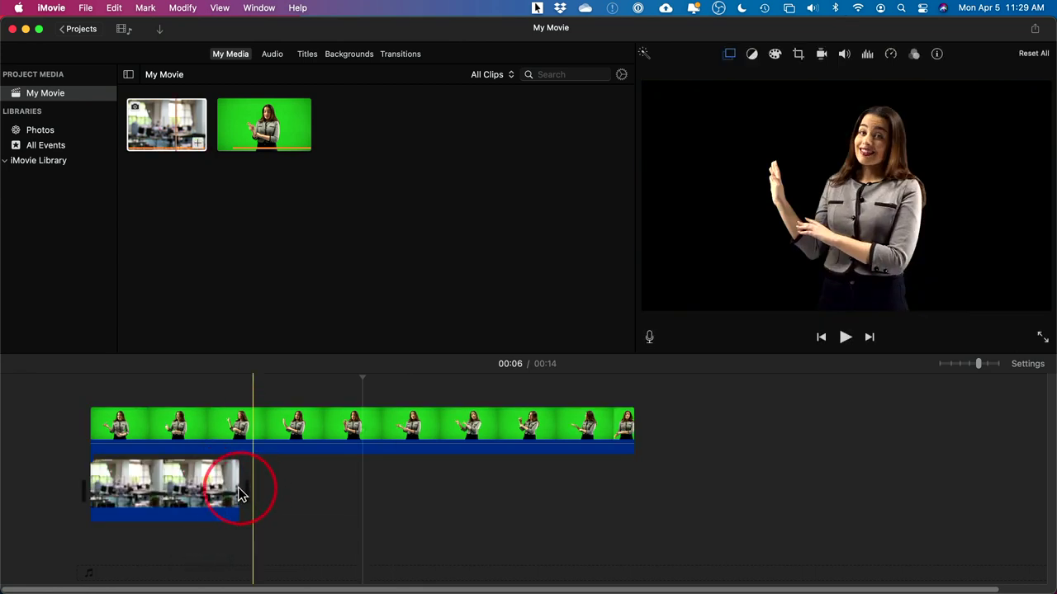
{"action": "left_click_drag", "start_coordinate": [239, 494], "coordinate": [633, 488]}
{"action": "left_click_drag", "start_coordinate": [170, 495], "coordinate": [395, 506]}
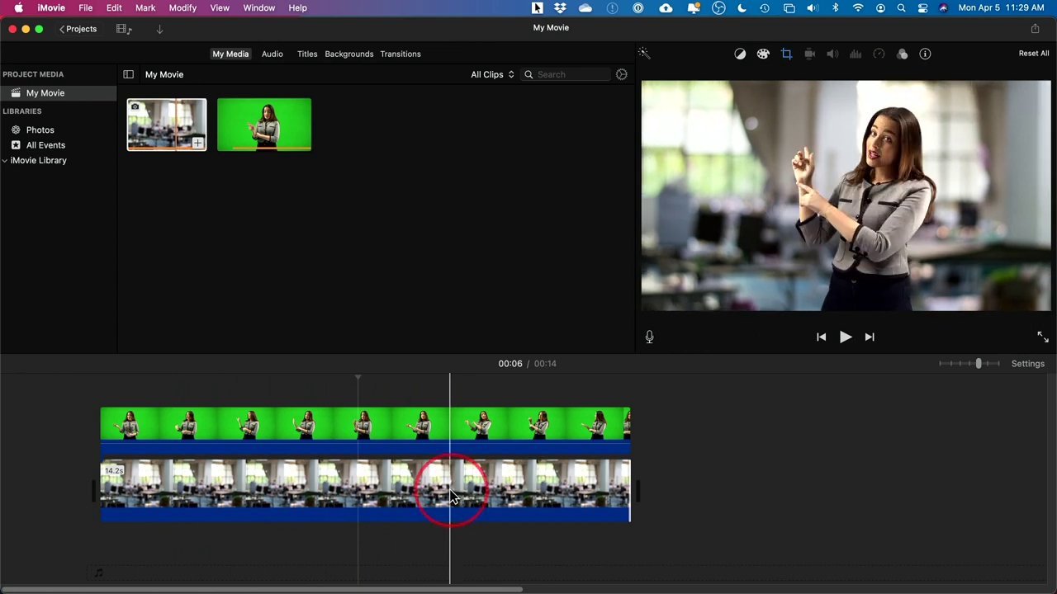
Switch the office background's cropping from Ken Burns to Crop to Fill.
{"action": "left_click", "coordinate": [491, 487]}
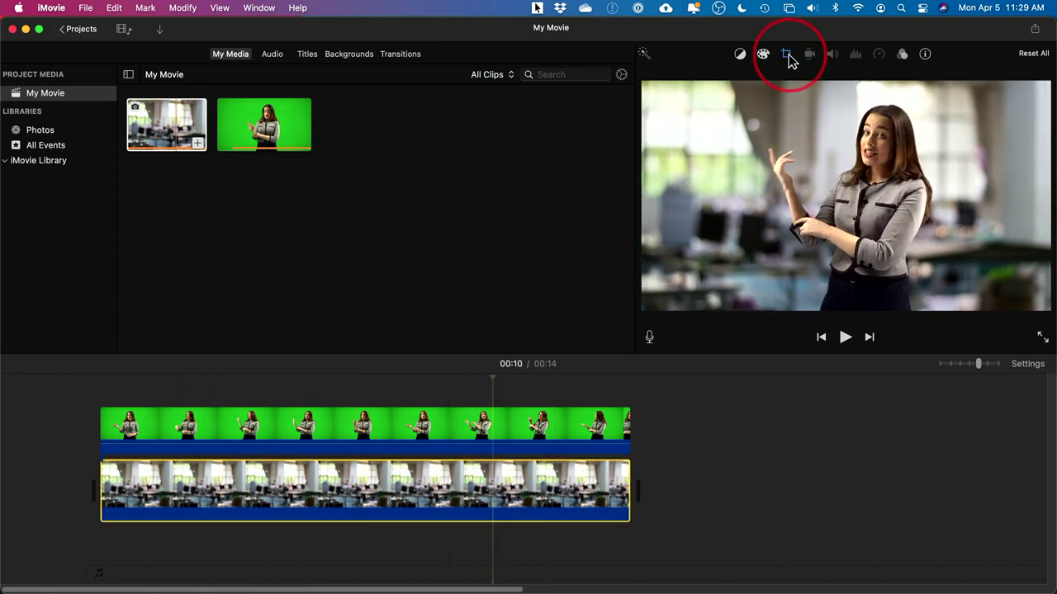
{"action": "left_click", "coordinate": [787, 55]}
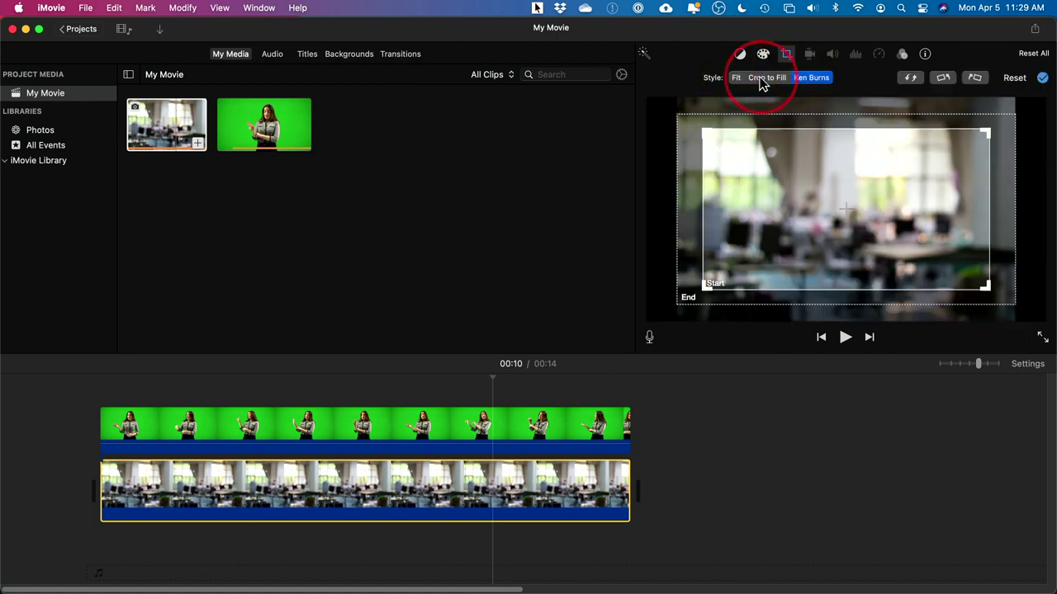
{"action": "left_click", "coordinate": [767, 80]}
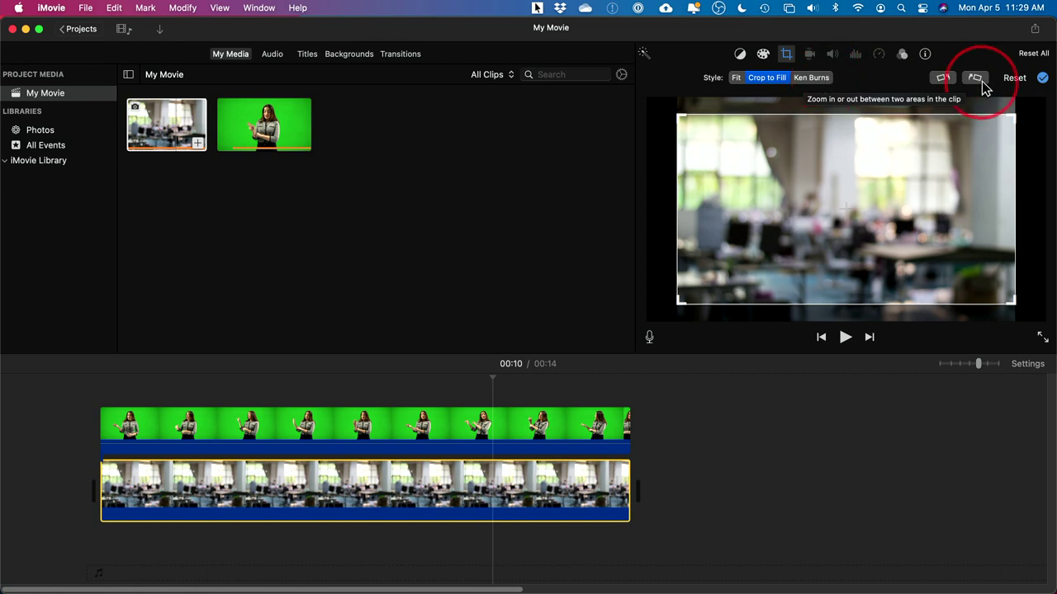
{"action": "left_click", "coordinate": [1043, 78]}
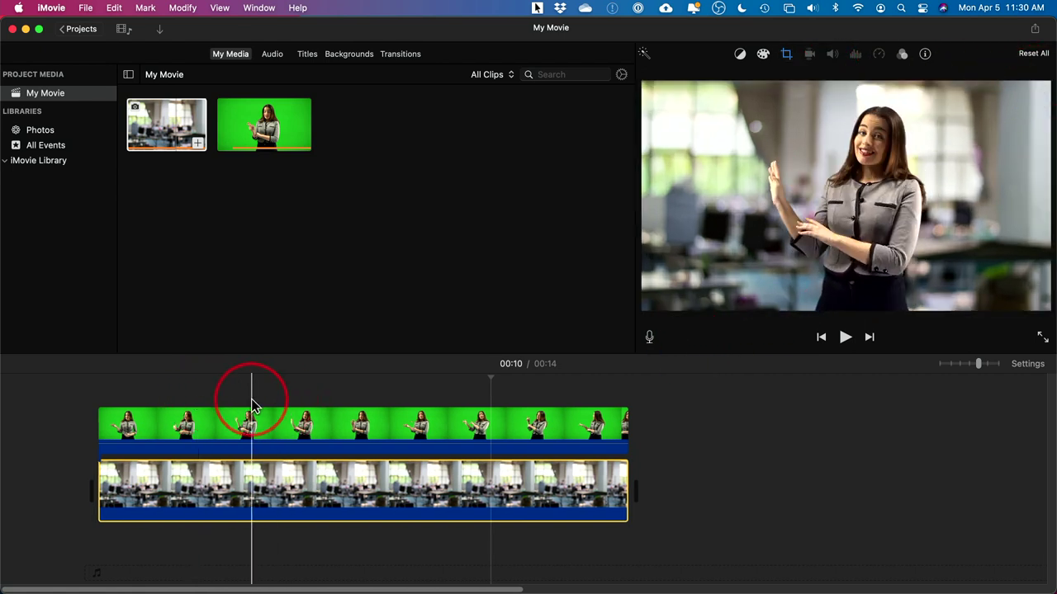
Apply Match Color to the office background clip using a presenter frame as reference.
{"action": "left_click", "coordinate": [285, 421]}
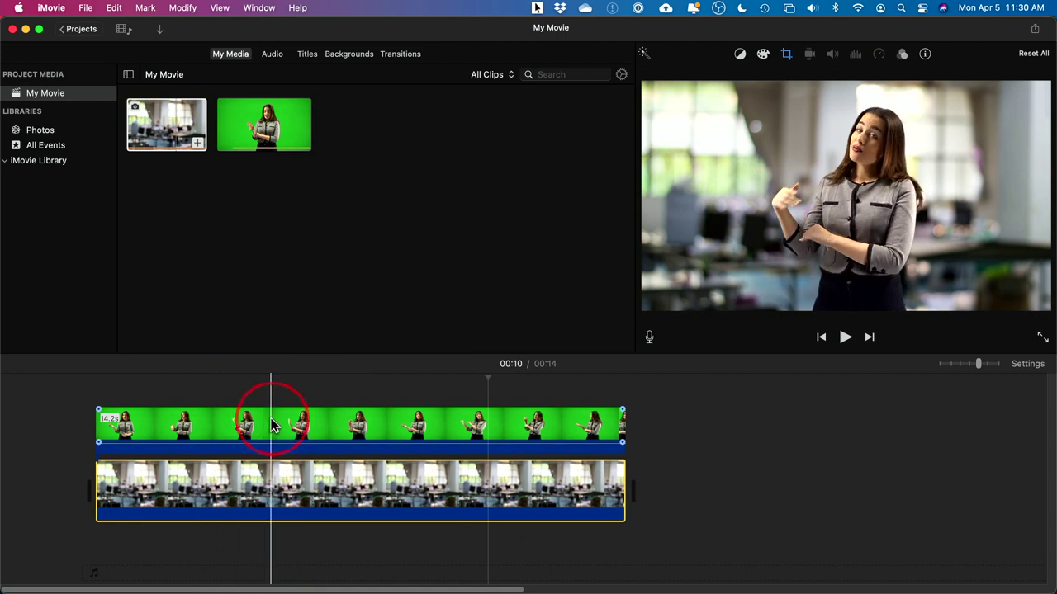
{"action": "left_click", "coordinate": [383, 489]}
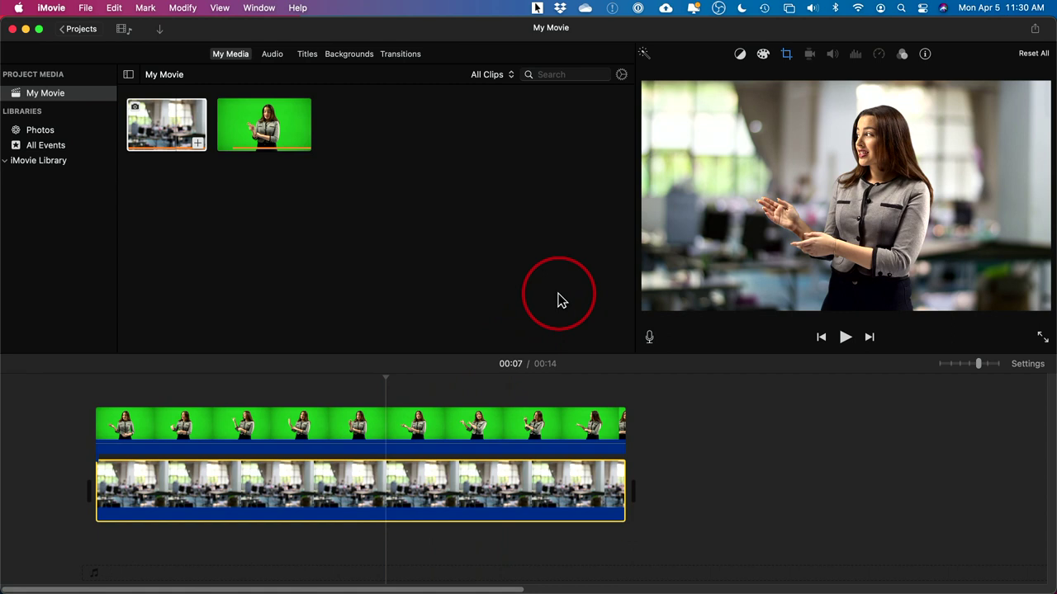
{"action": "left_click", "coordinate": [741, 55]}
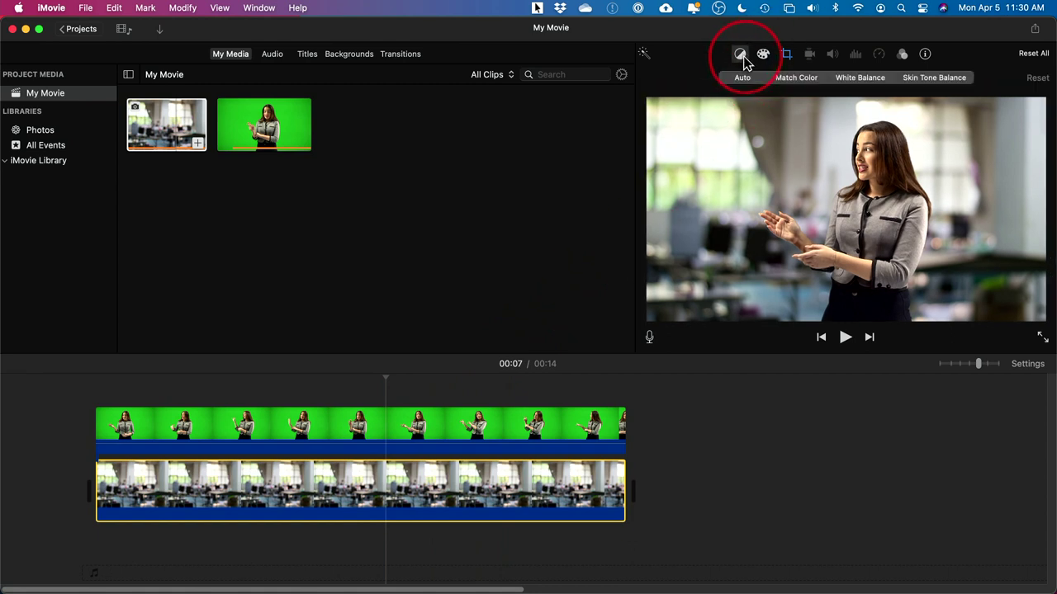
{"action": "left_click", "coordinate": [791, 79]}
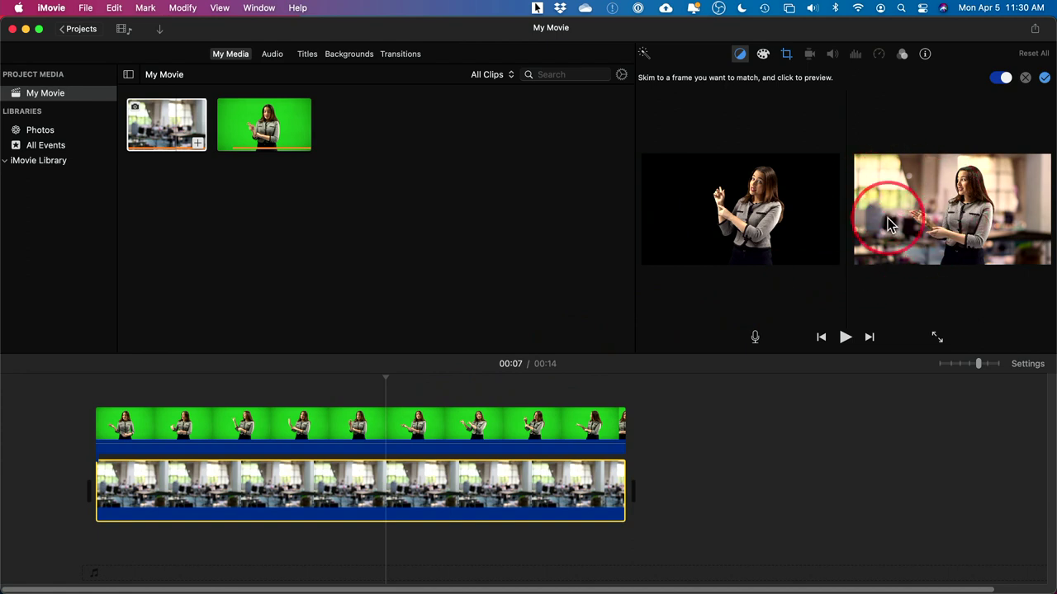
{"action": "left_click", "coordinate": [1044, 79]}
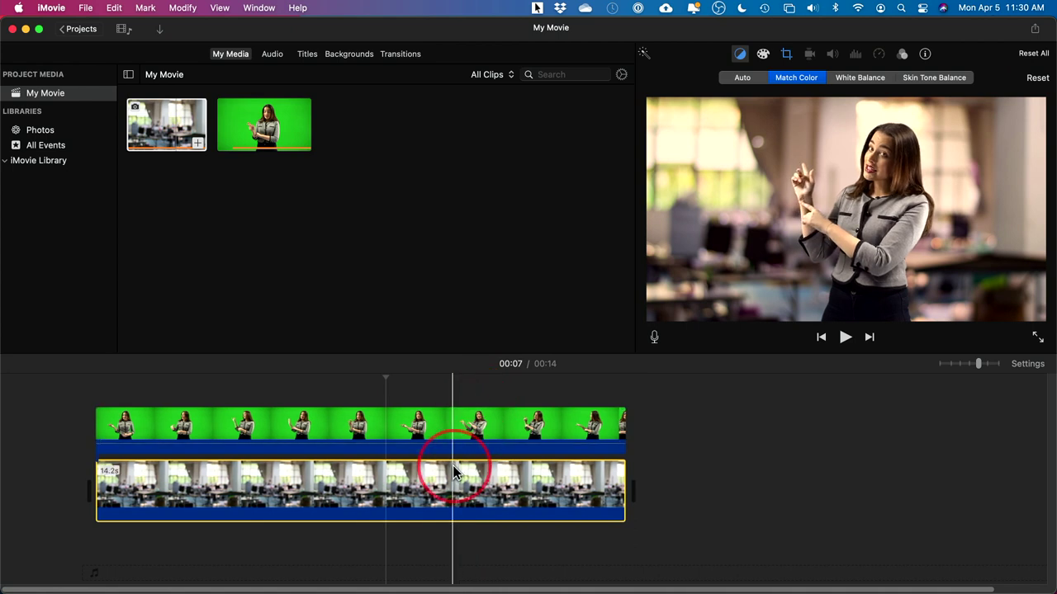
{"action": "left_click", "coordinate": [420, 491]}
Shrink the office background's crop area near 00:09 to zoom into the blurred room.
{"action": "left_click_drag", "start_coordinate": [419, 491], "coordinate": [708, 216]}
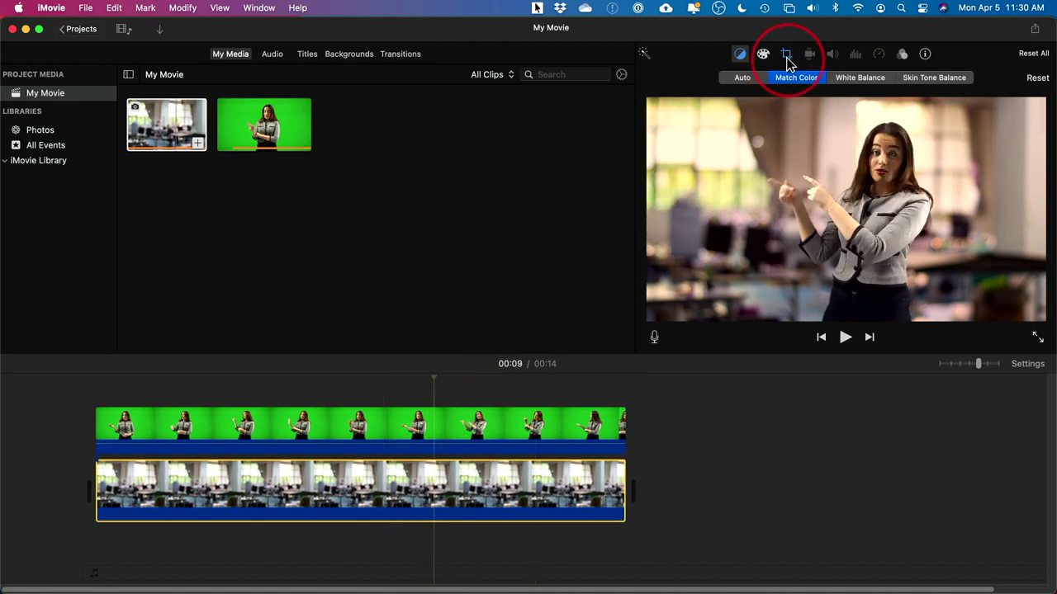
{"action": "left_click", "coordinate": [787, 55]}
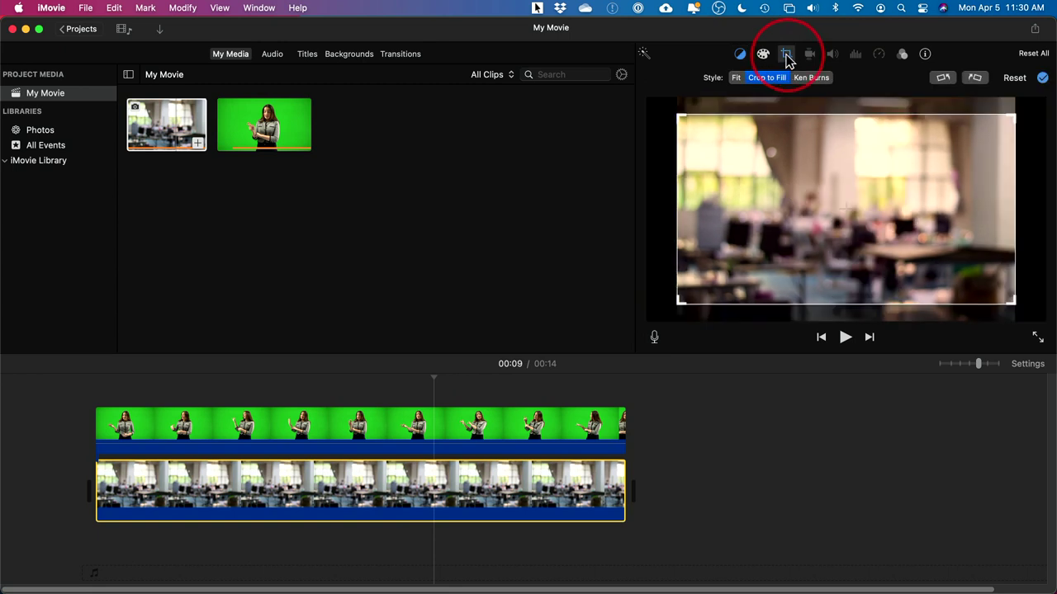
{"action": "left_click_drag", "start_coordinate": [673, 113], "coordinate": [730, 148]}
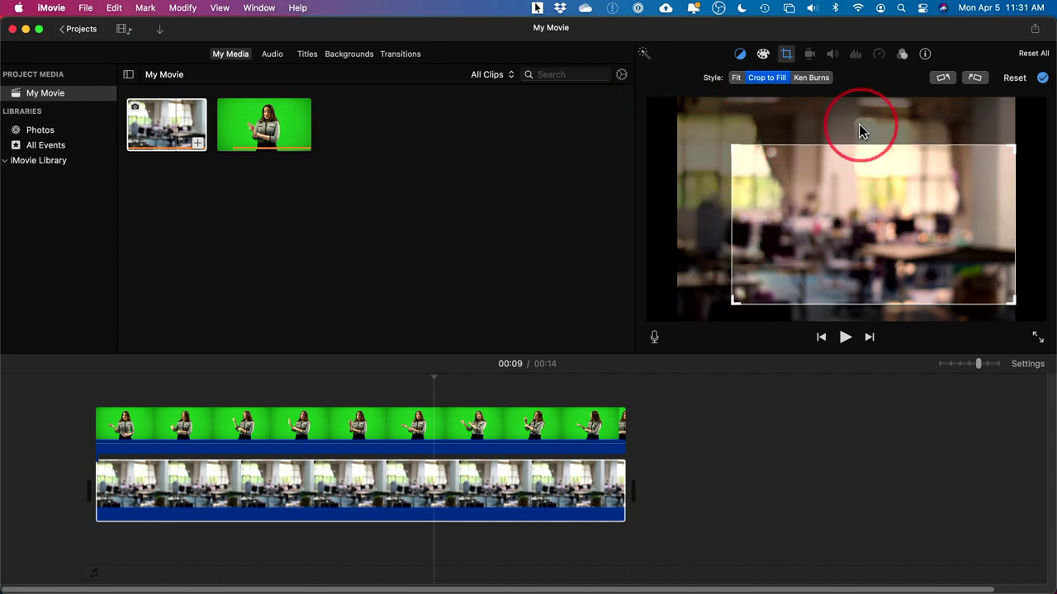
{"action": "left_click", "coordinate": [1043, 78]}
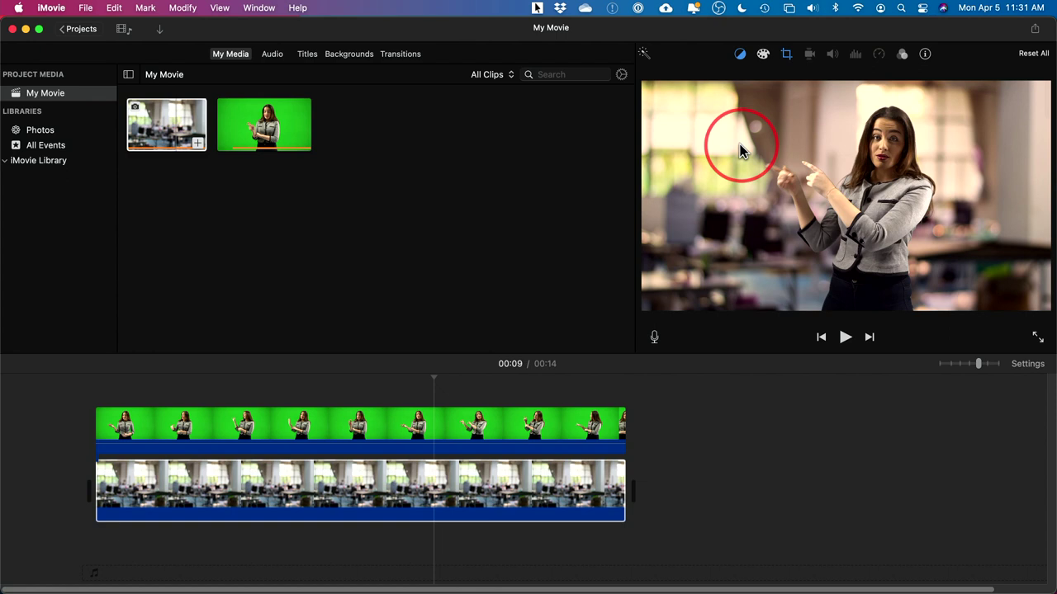
{"action": "left_click", "coordinate": [124, 30]}
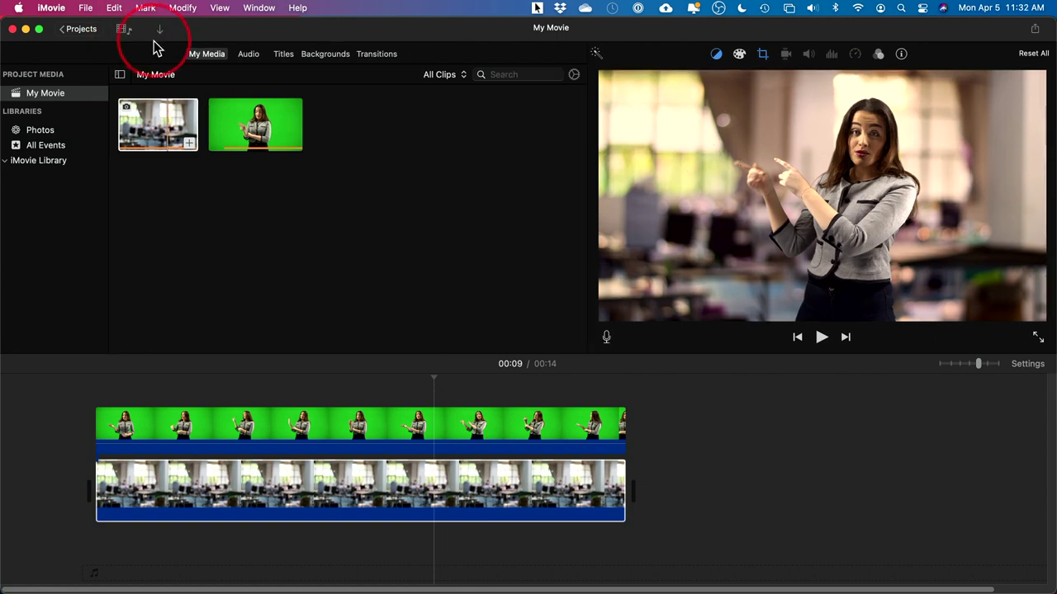
Share My Movie to YouTube & Facebook at 4K (3840 x 2160), about 71.3 MB.
{"action": "left_click", "coordinate": [85, 9]}
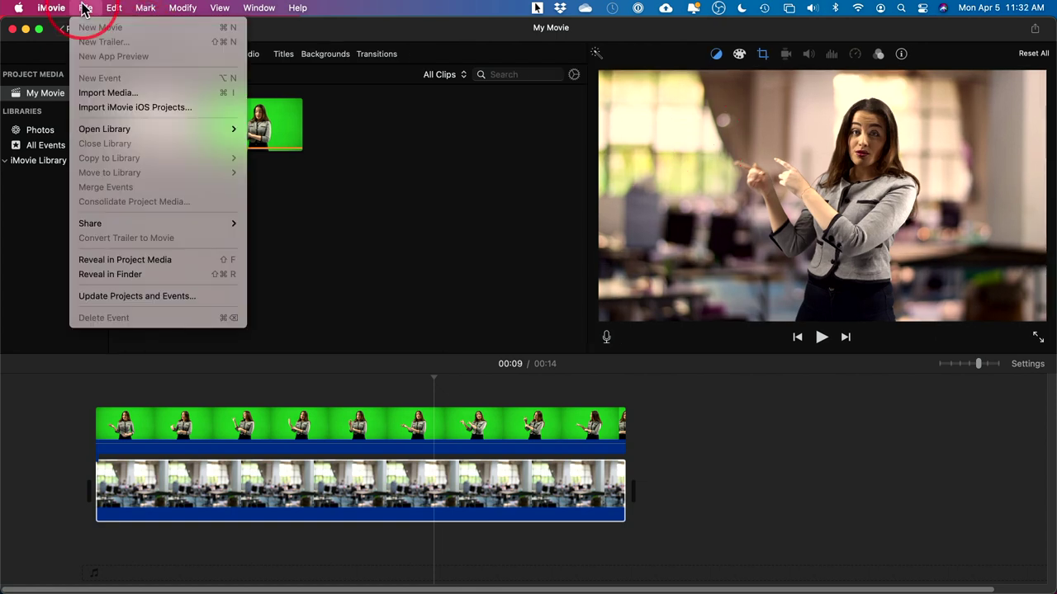
{"action": "mouse_move", "coordinate": [224, 223]}
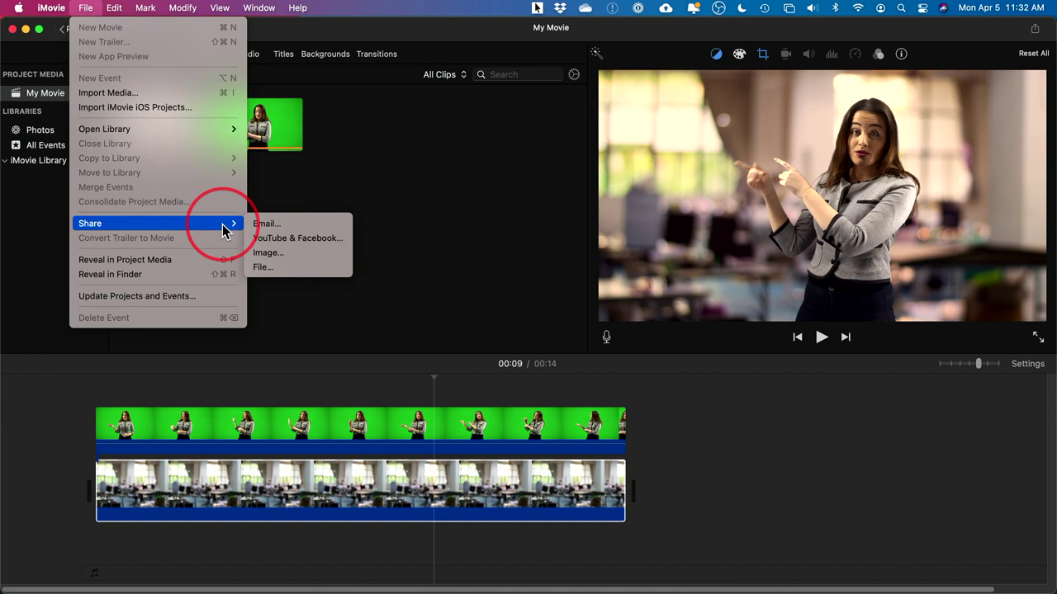
{"action": "left_click", "coordinate": [283, 243]}
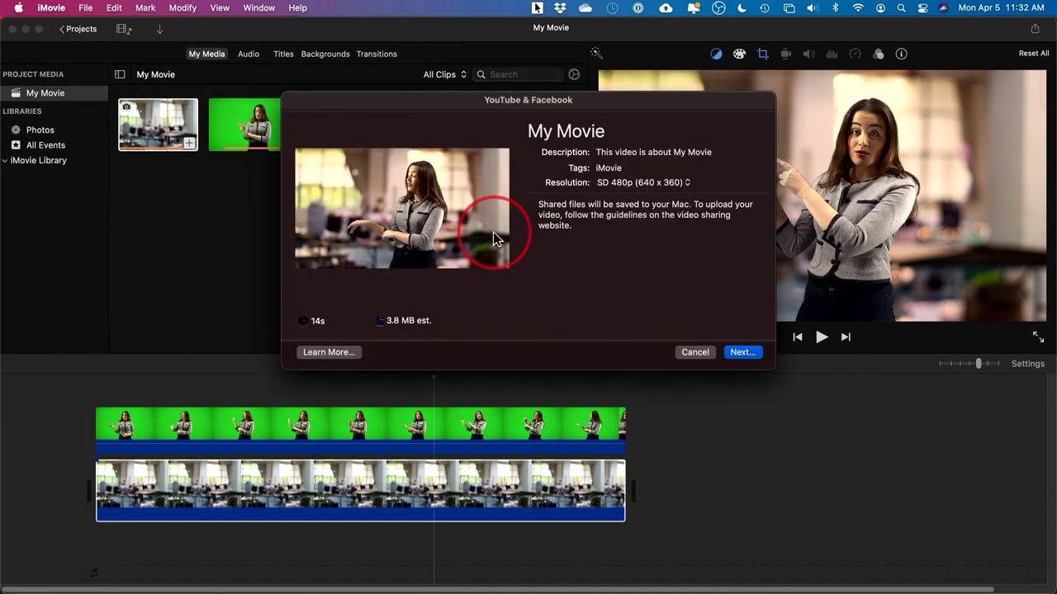
{"action": "left_click", "coordinate": [628, 183]}
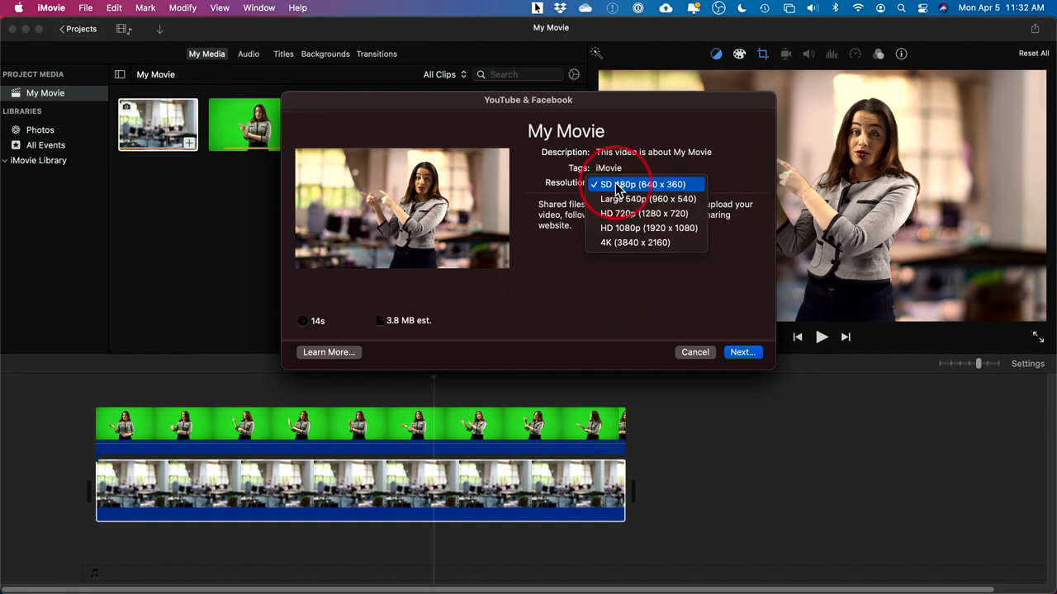
{"action": "left_click", "coordinate": [625, 242]}
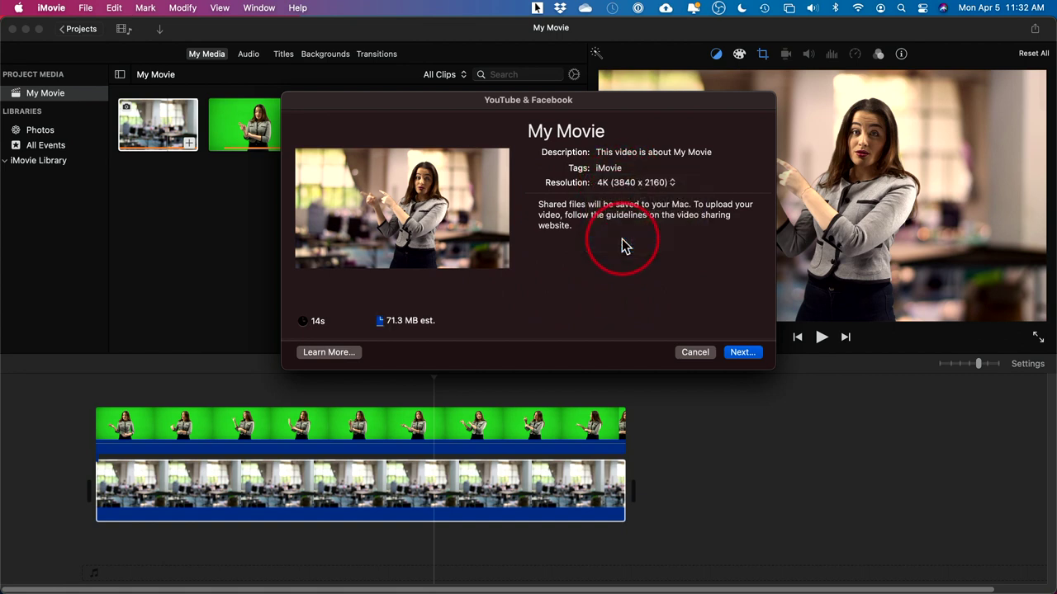